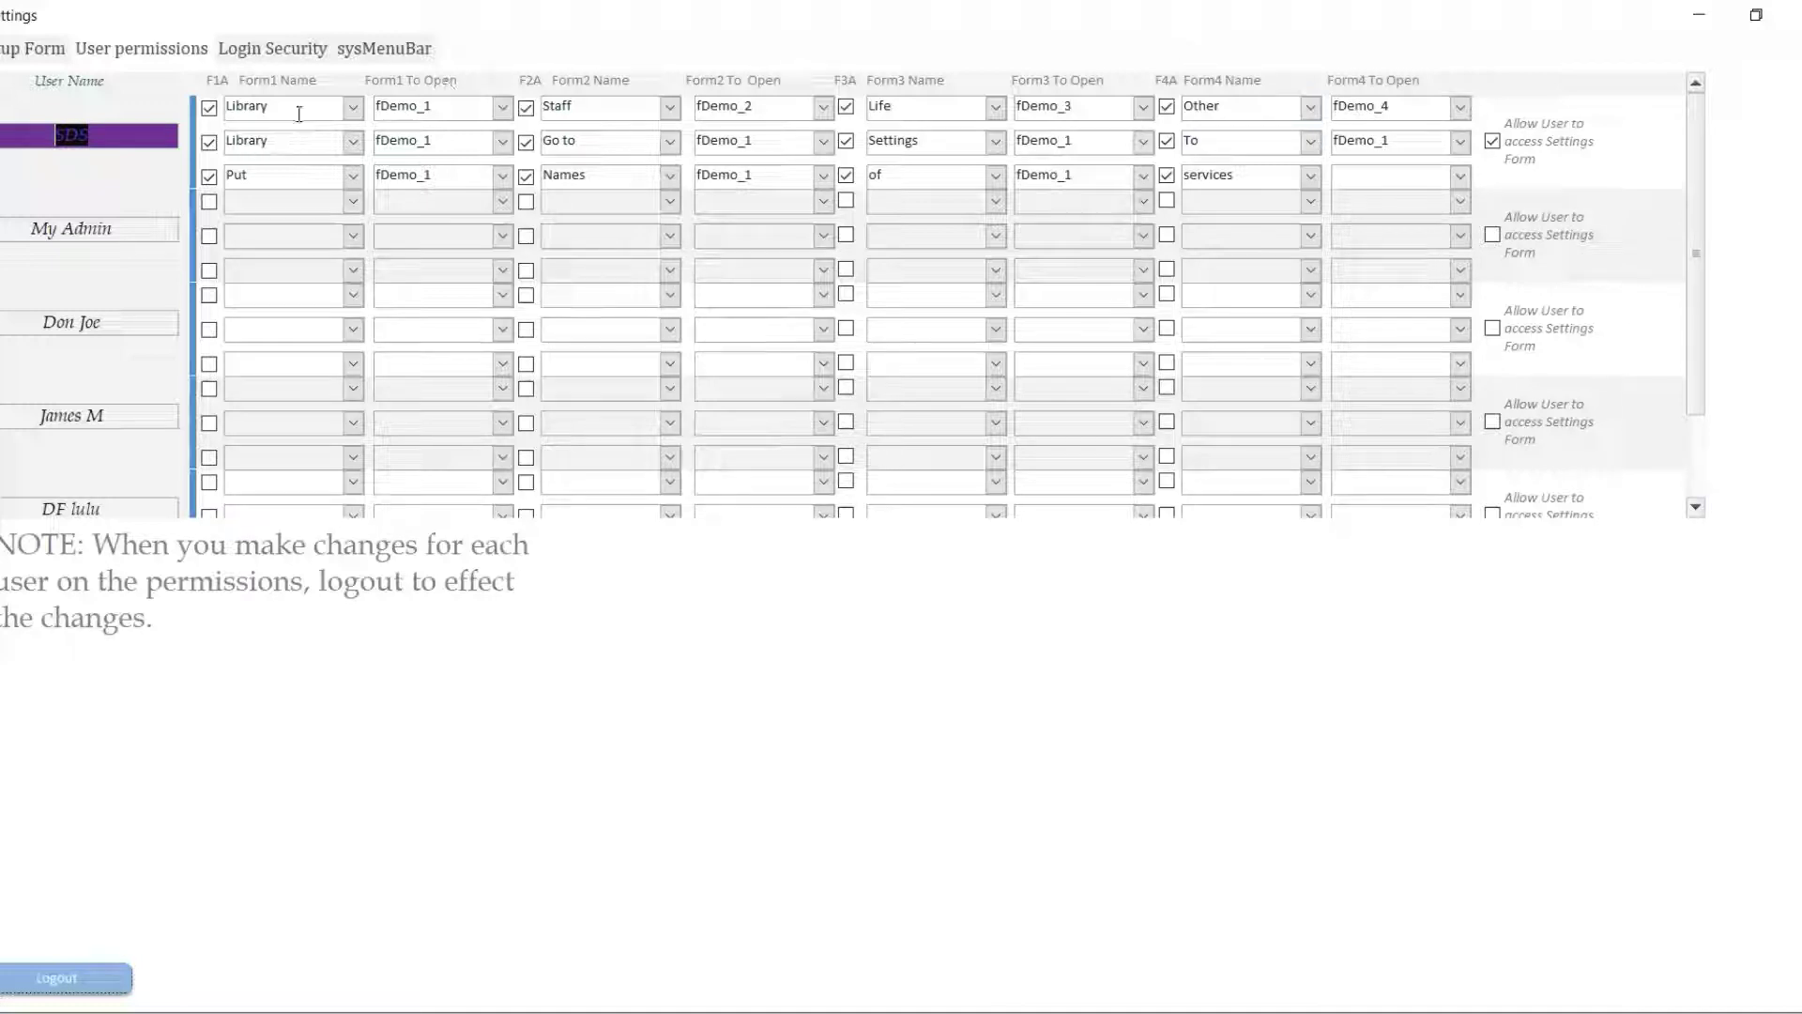
# Disable the F1A permission in SDS's first row, log back in and try the Demo 1 tile.
pyautogui.click(209, 108)
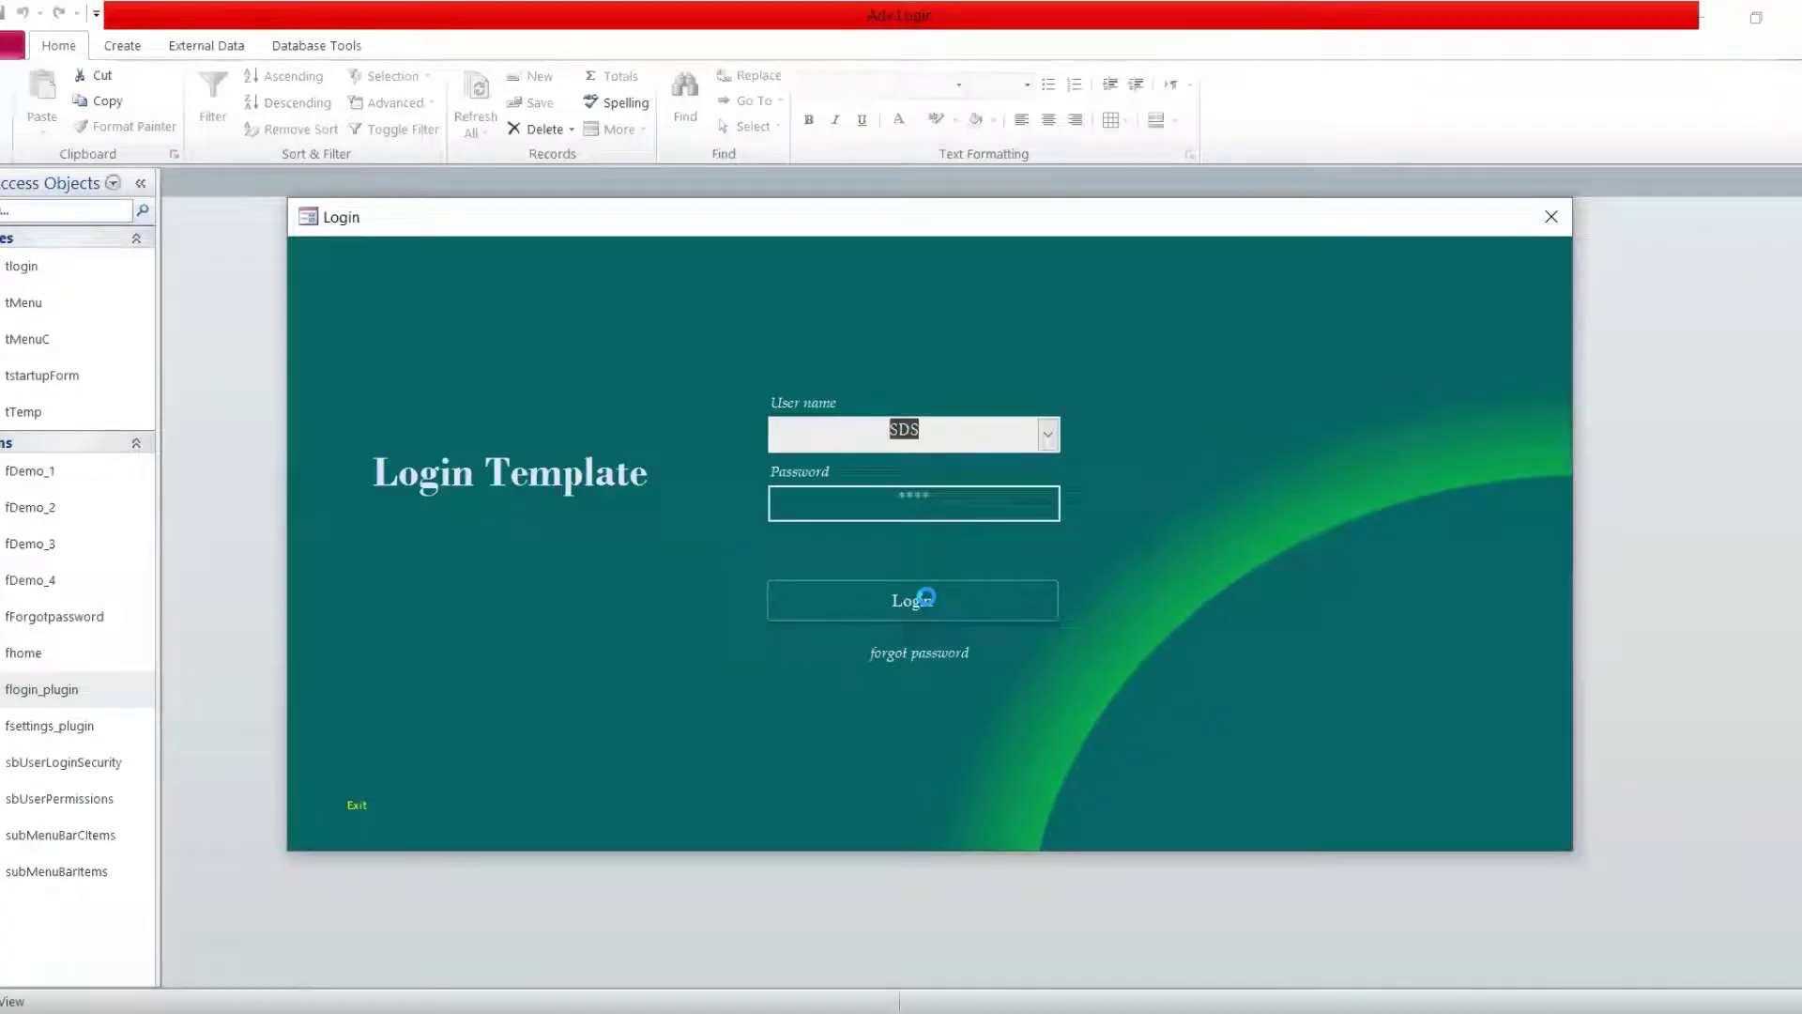
pyautogui.press('Return')
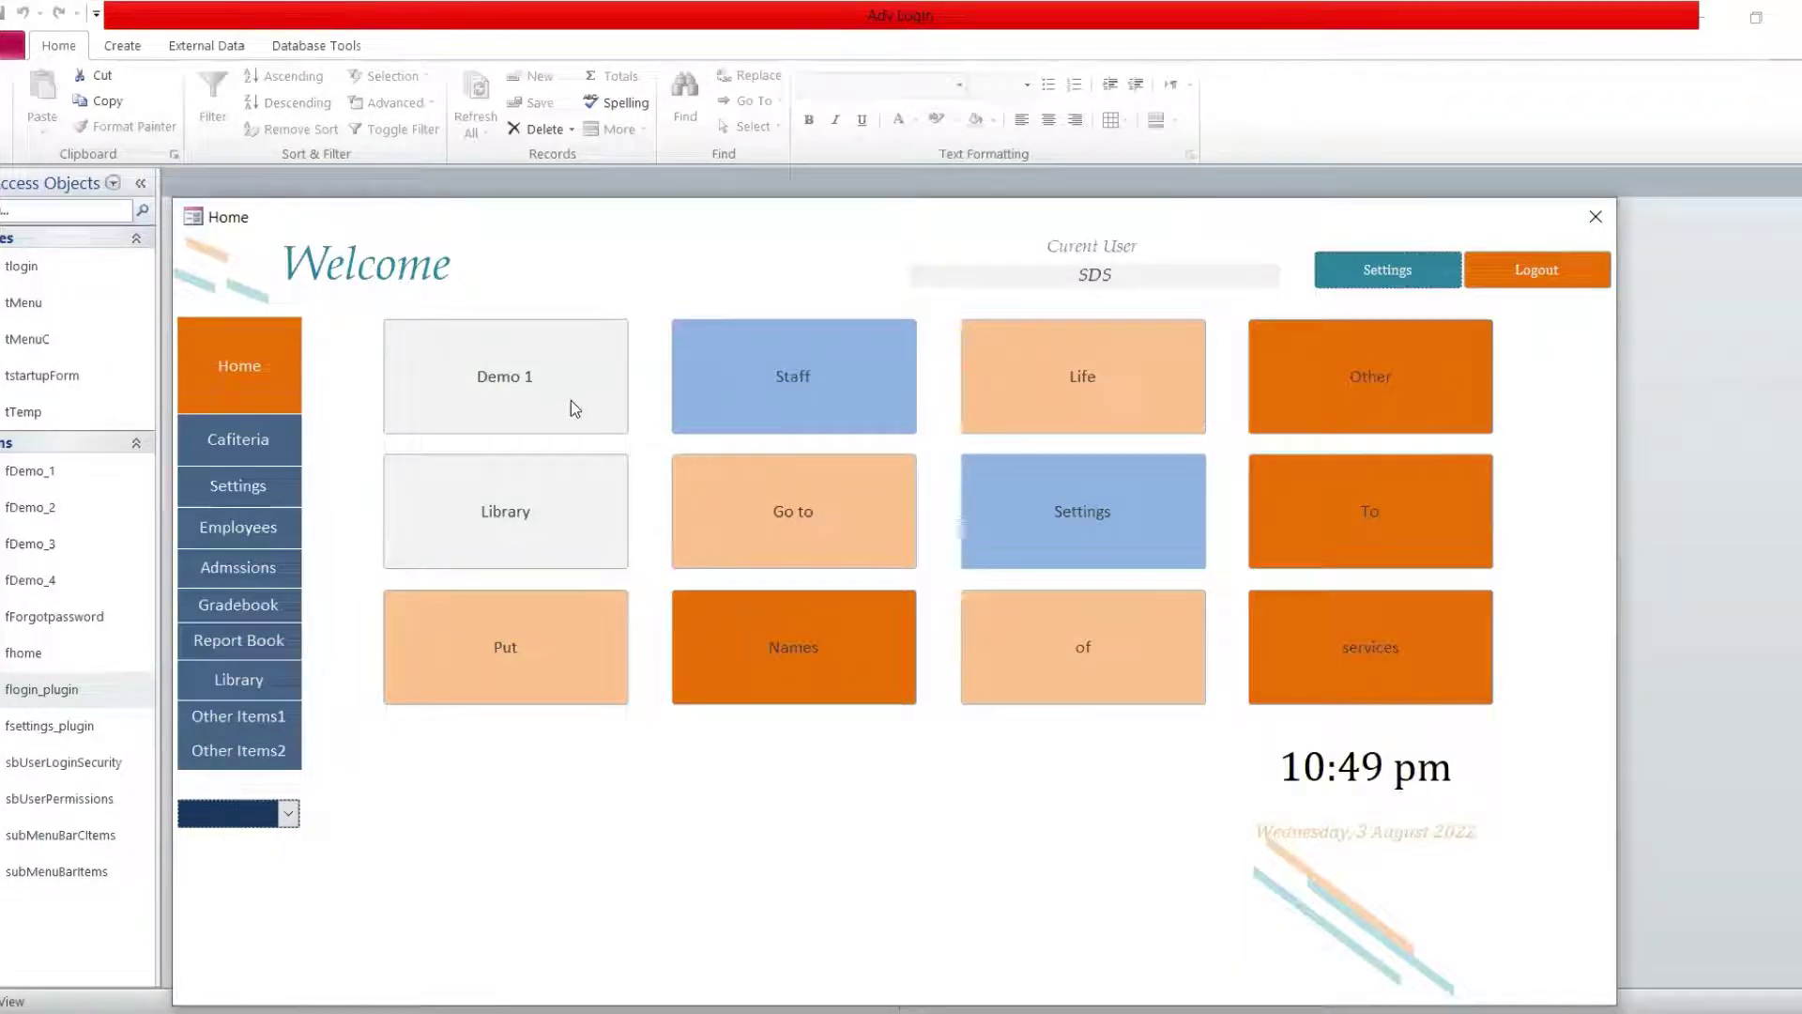
pyautogui.click(1019, 601)
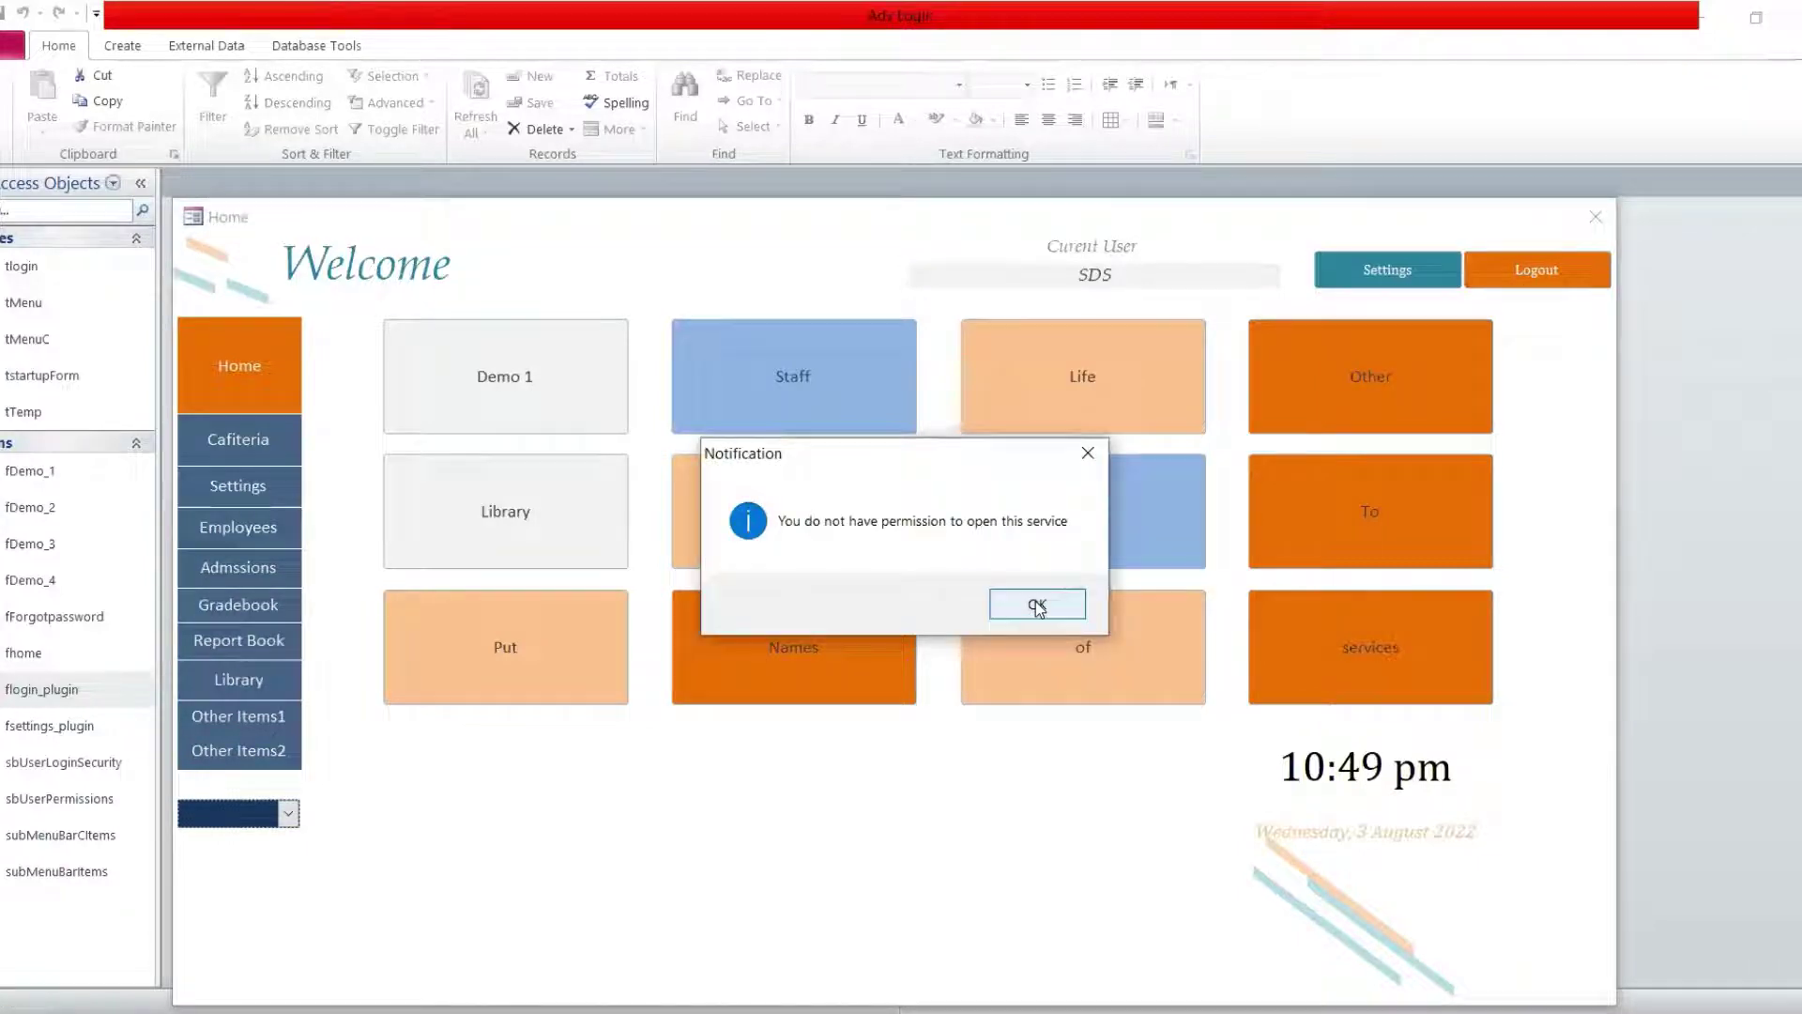
pyautogui.click(1037, 606)
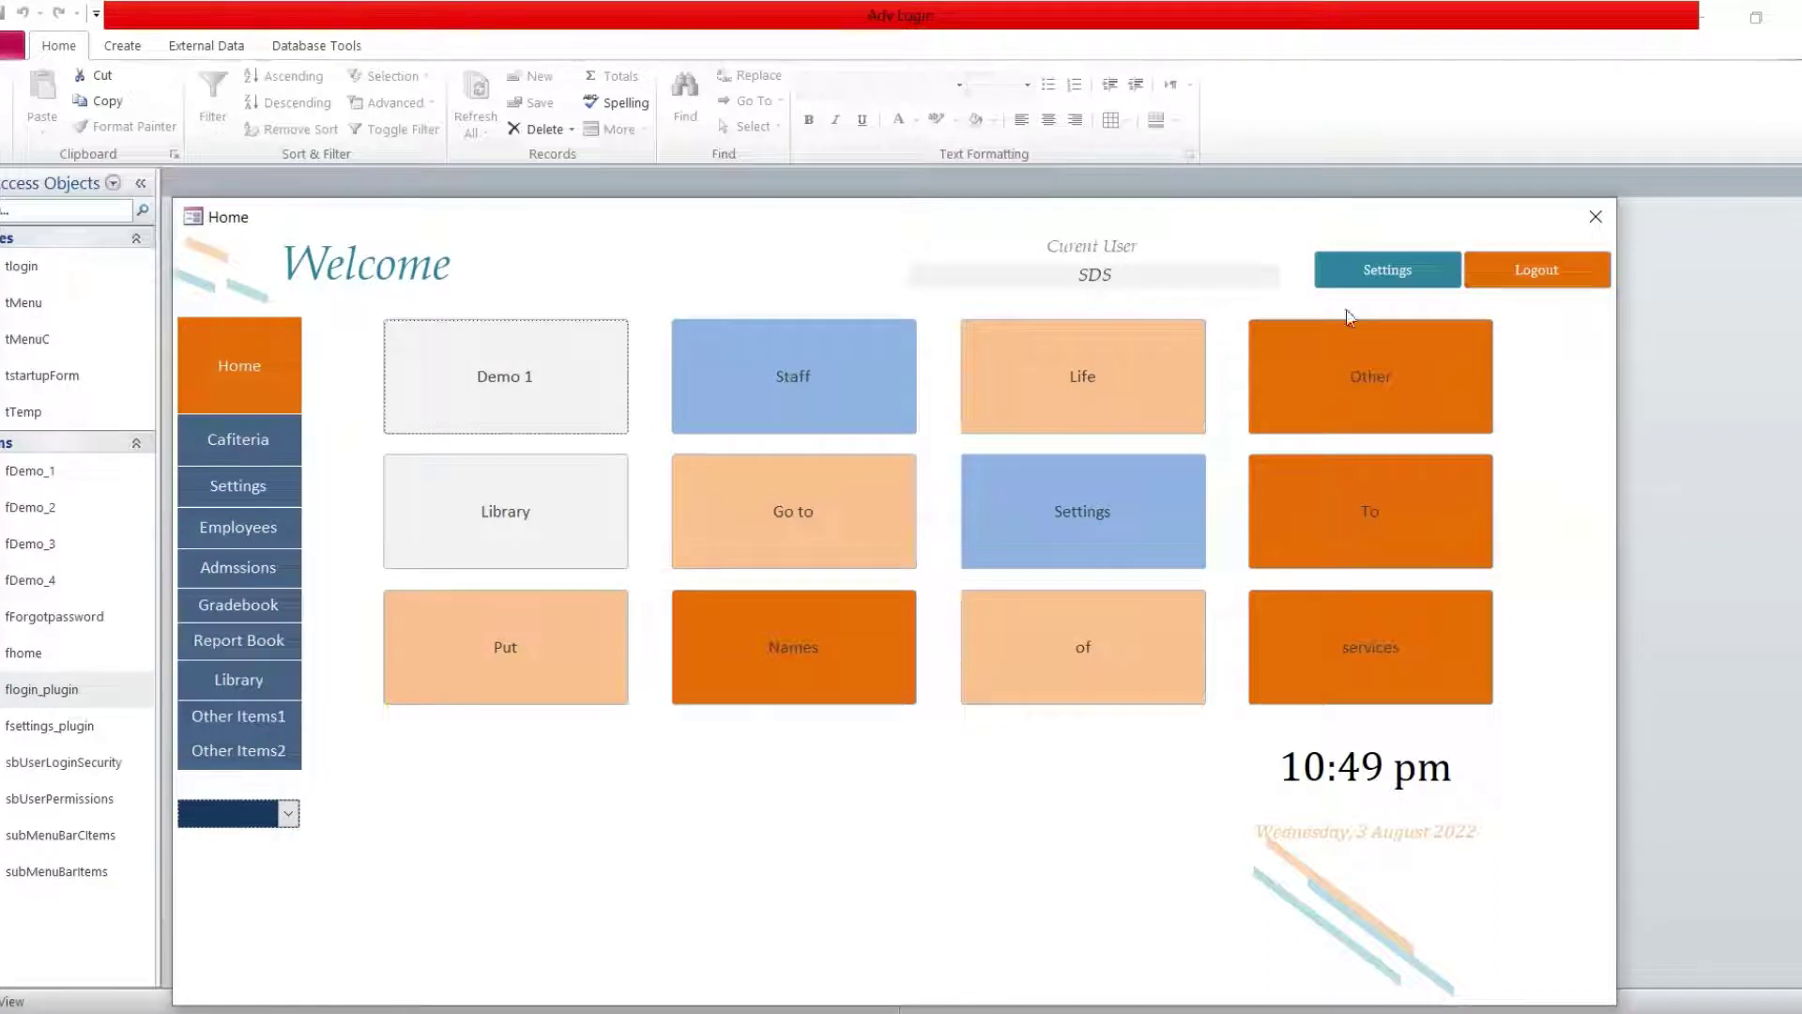
# Re-enable the F1A permission in SDS's first row in the user permissions settings and log back in as SDS.
pyautogui.click(1361, 280)
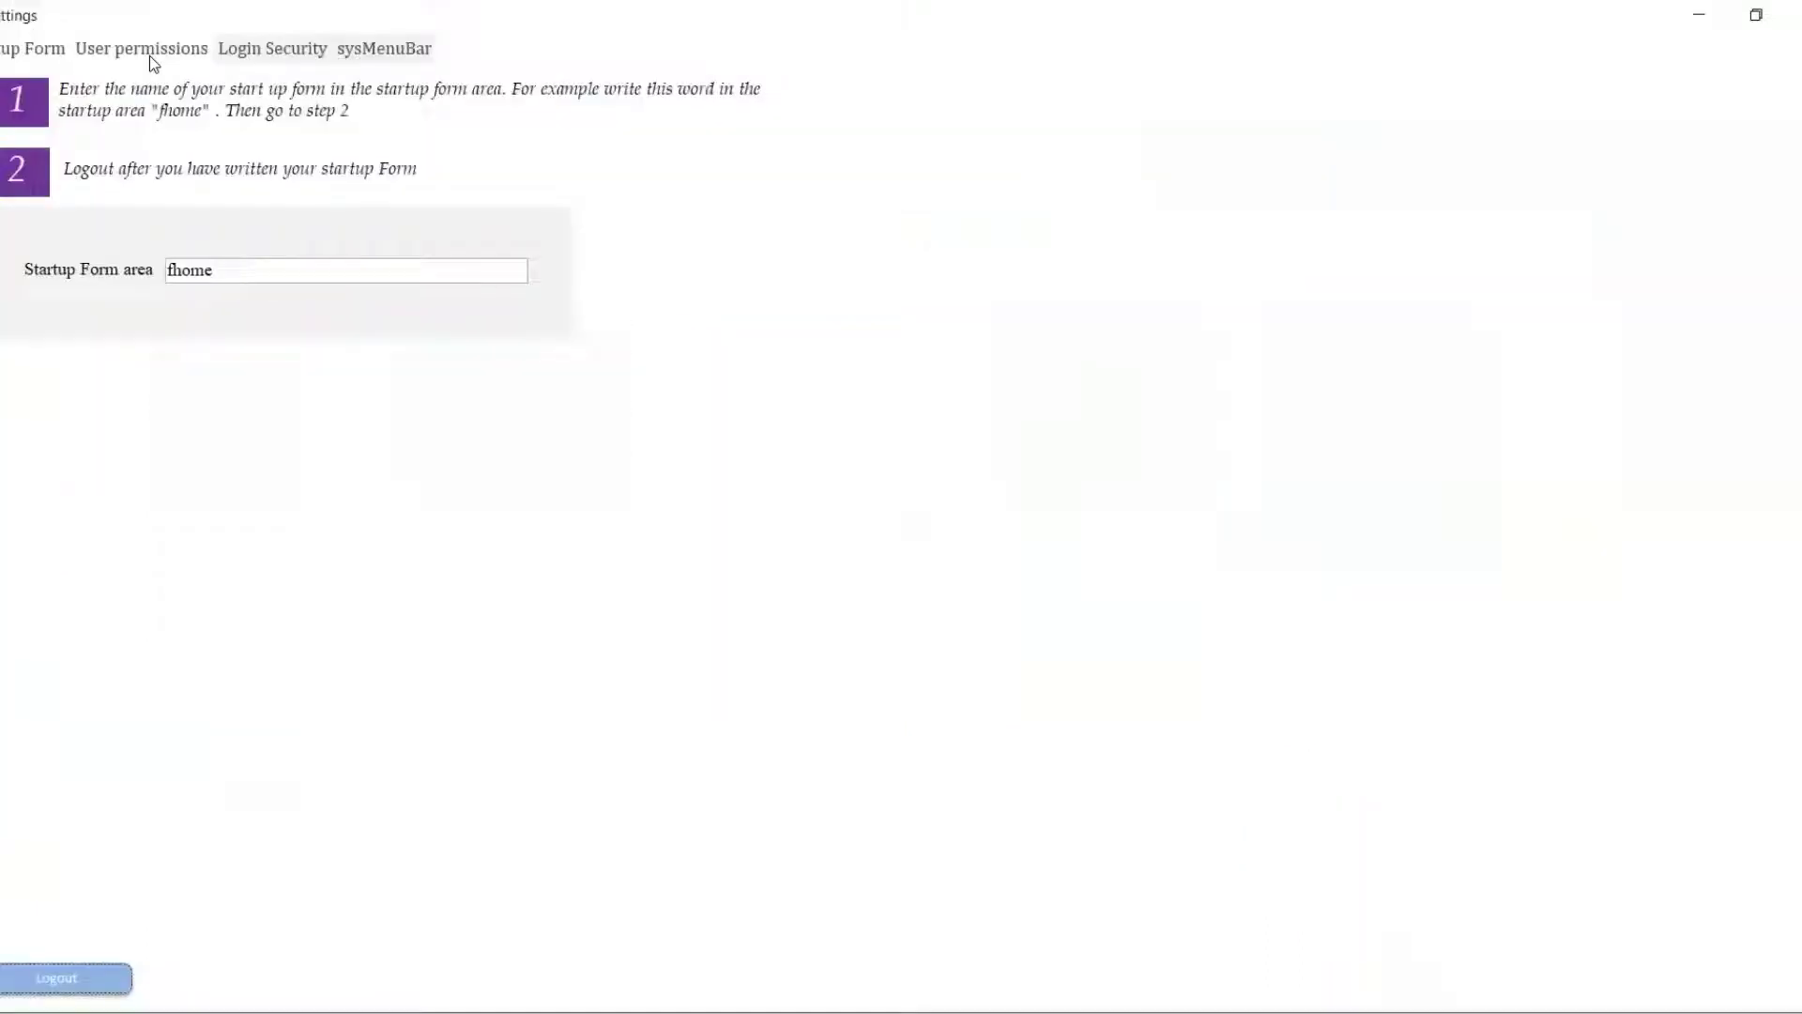
pyautogui.click(149, 54)
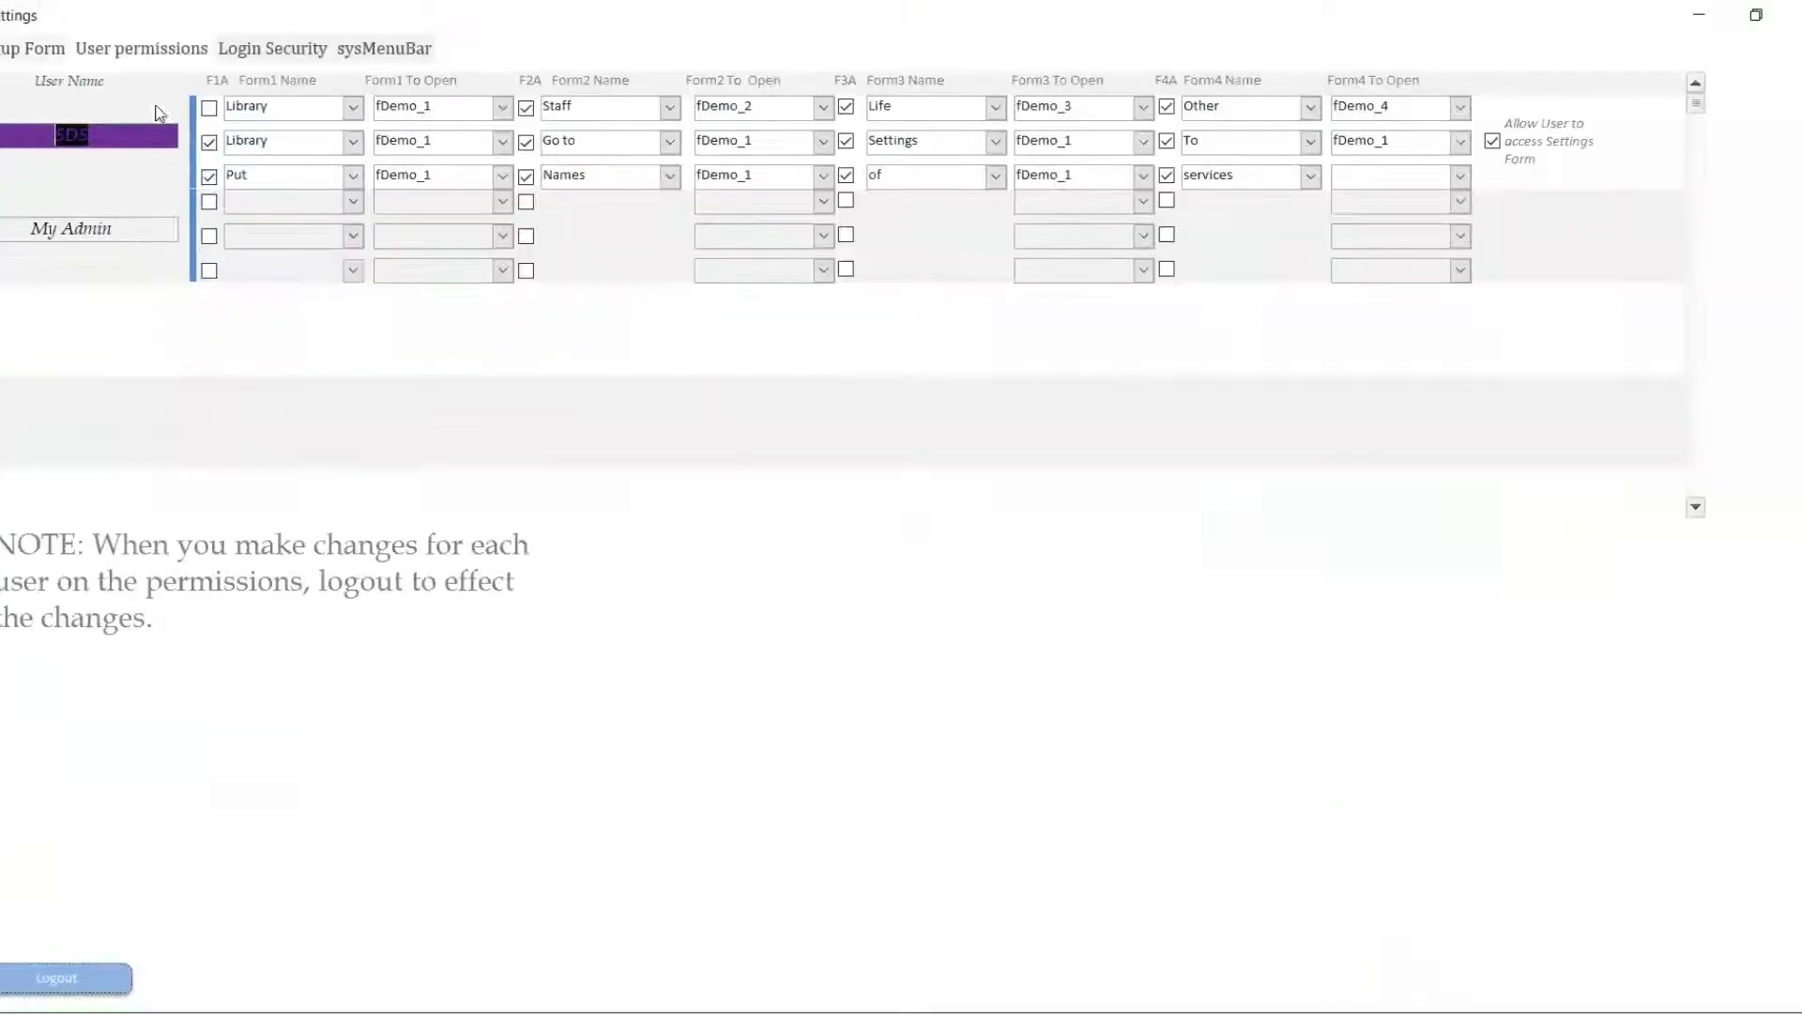
pyautogui.click(208, 109)
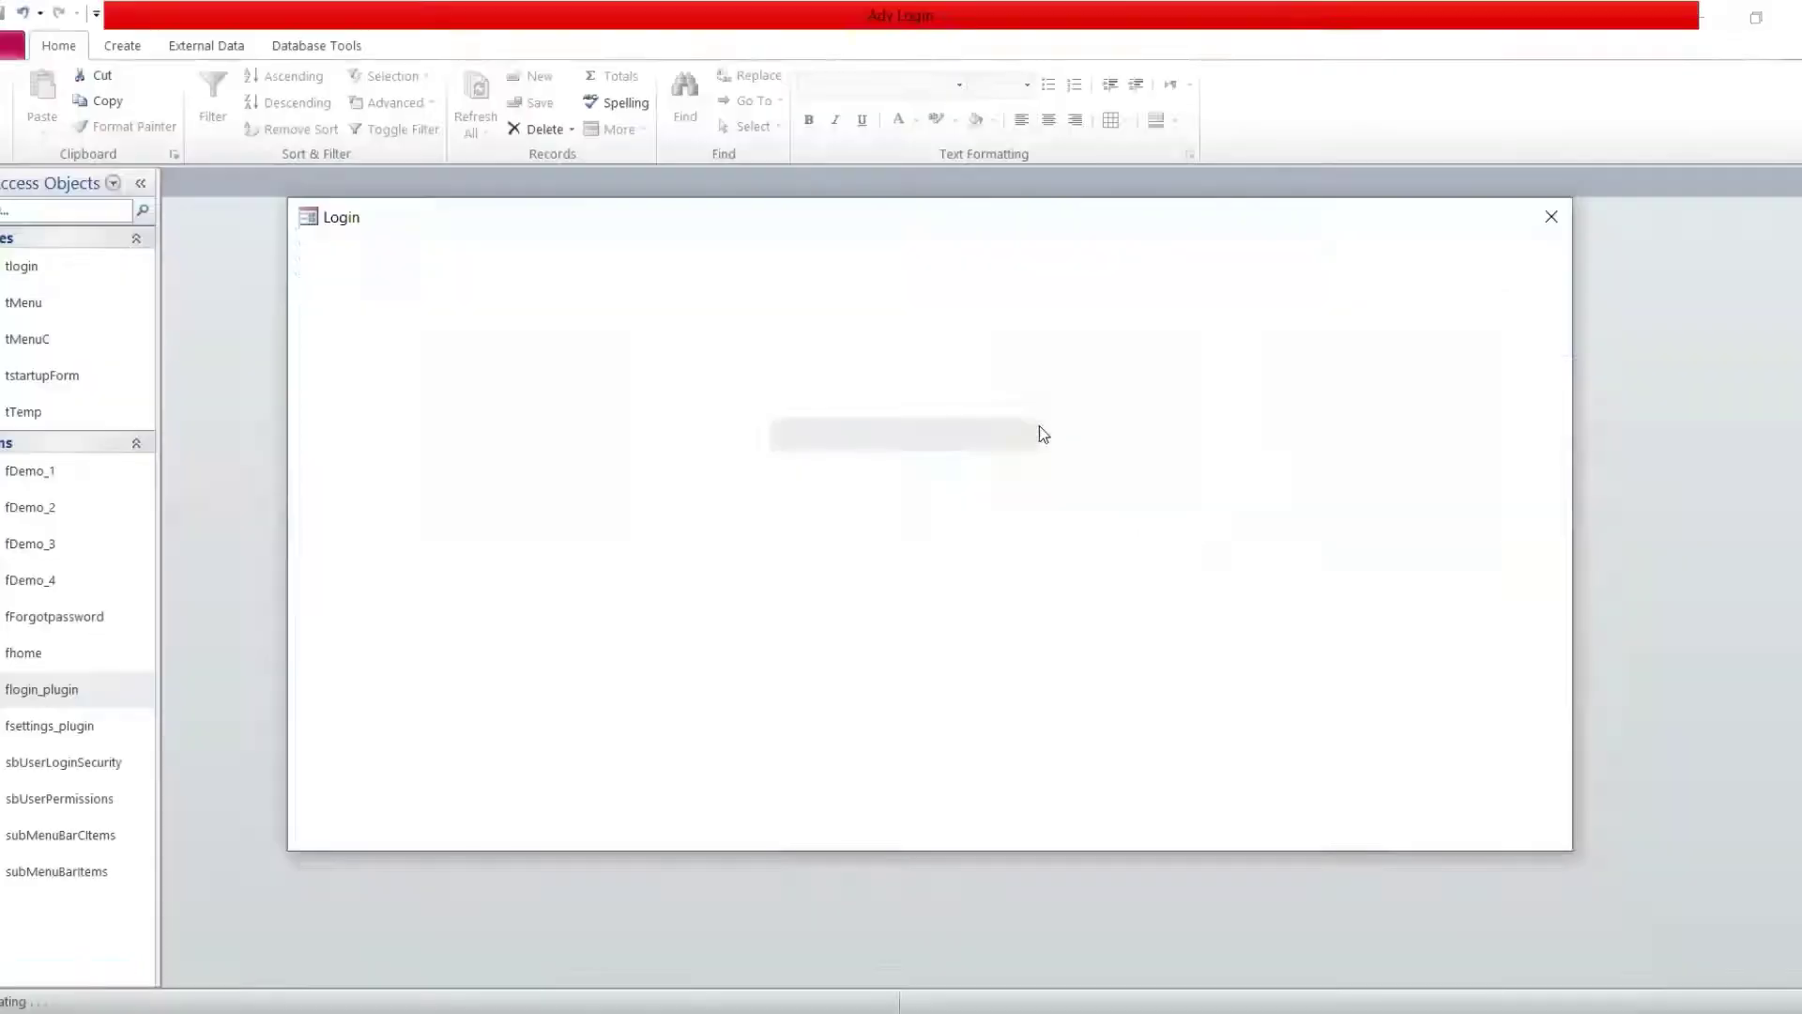
pyautogui.click(1044, 432)
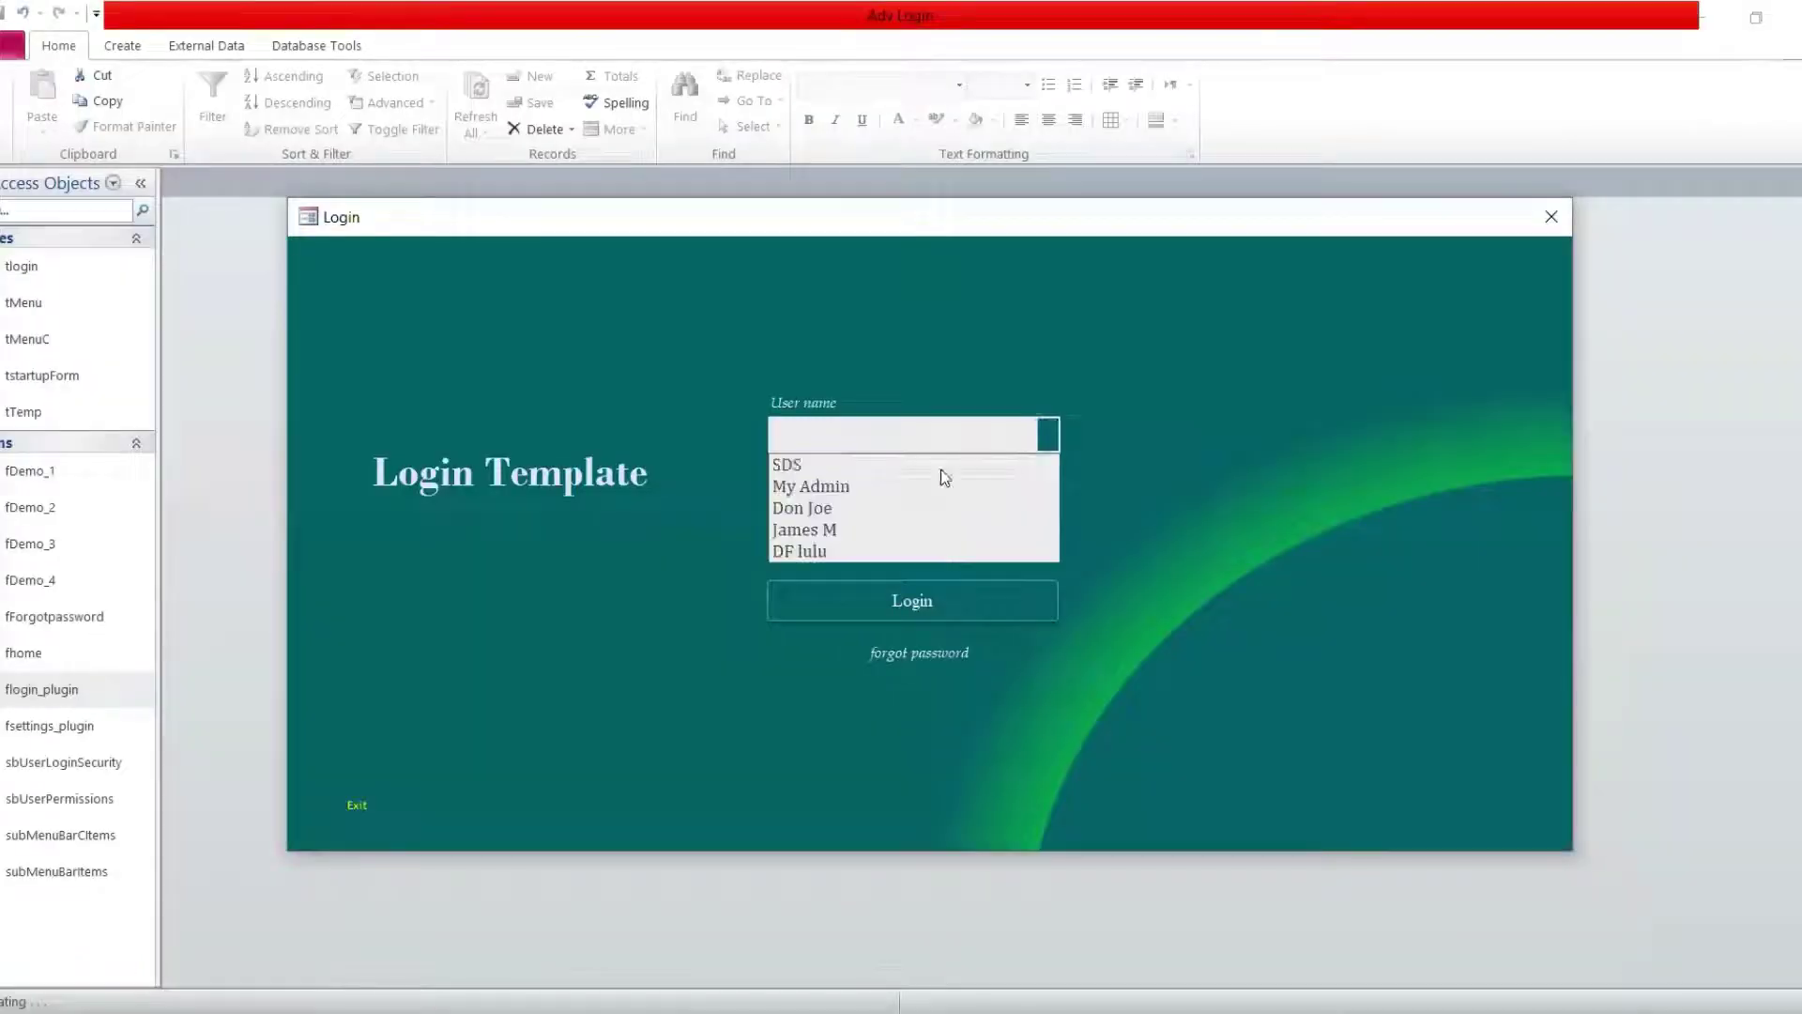
pyautogui.click(941, 464)
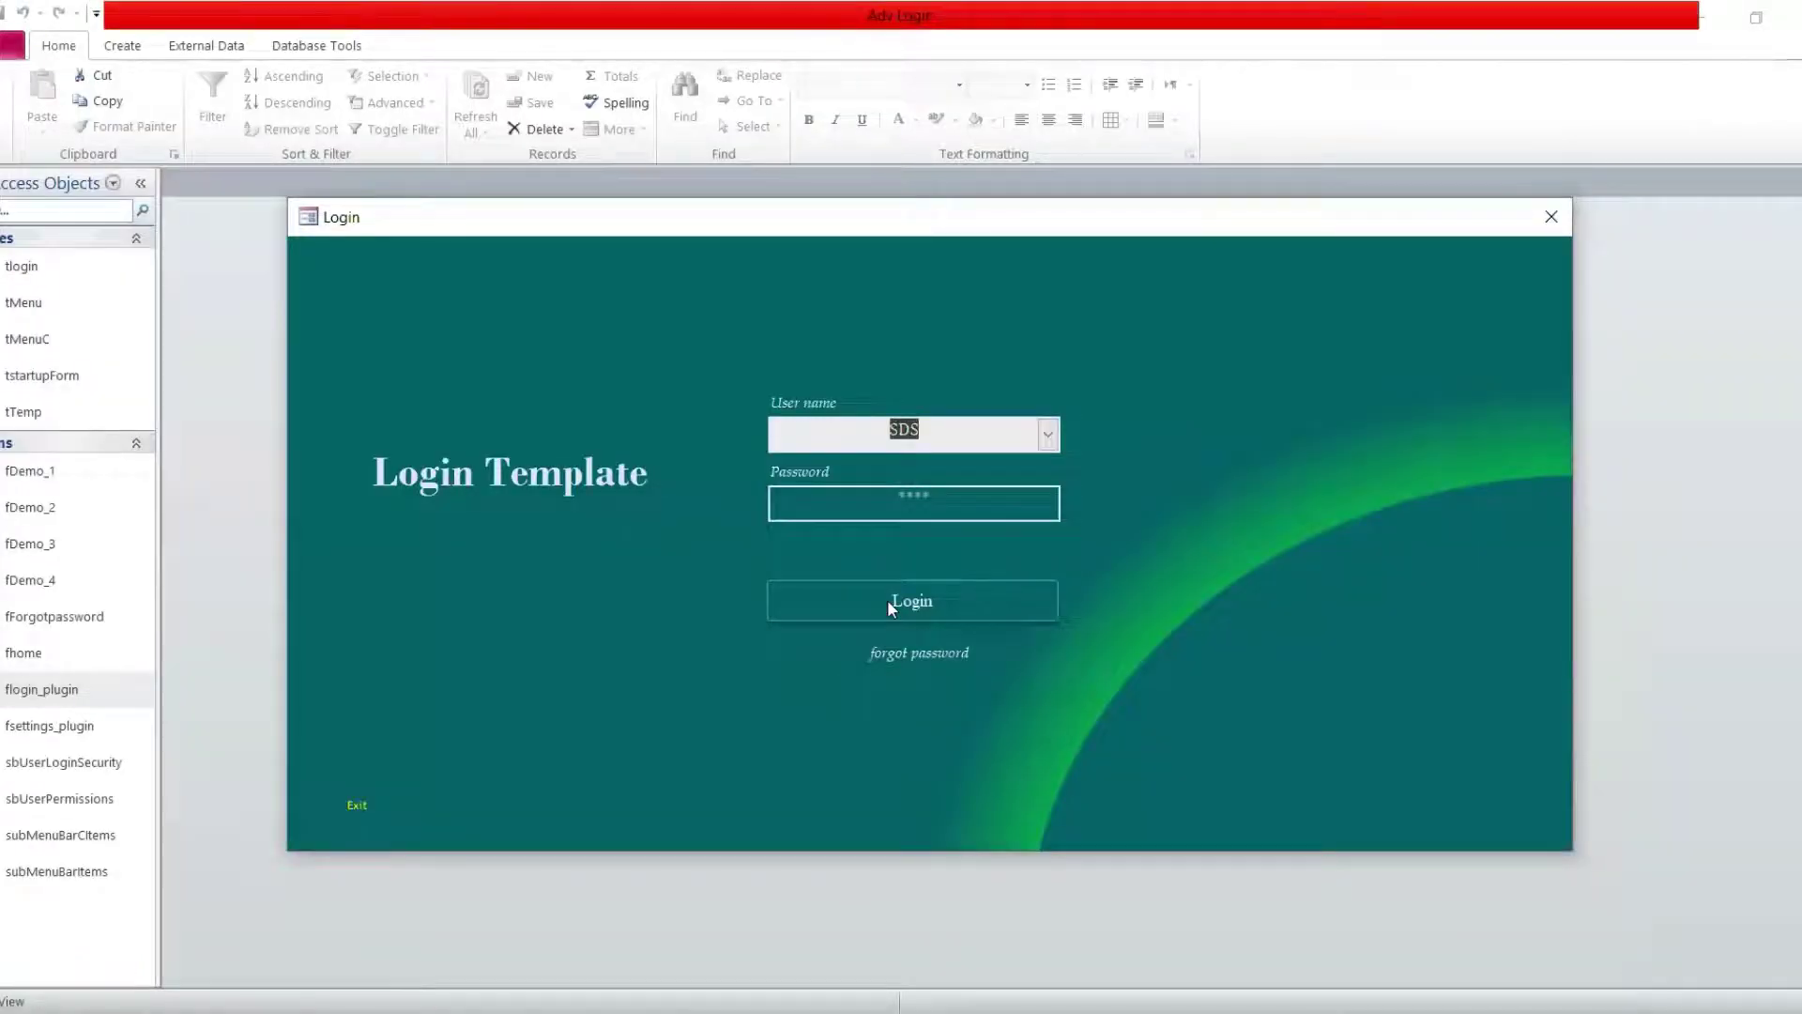
pyautogui.click(888, 601)
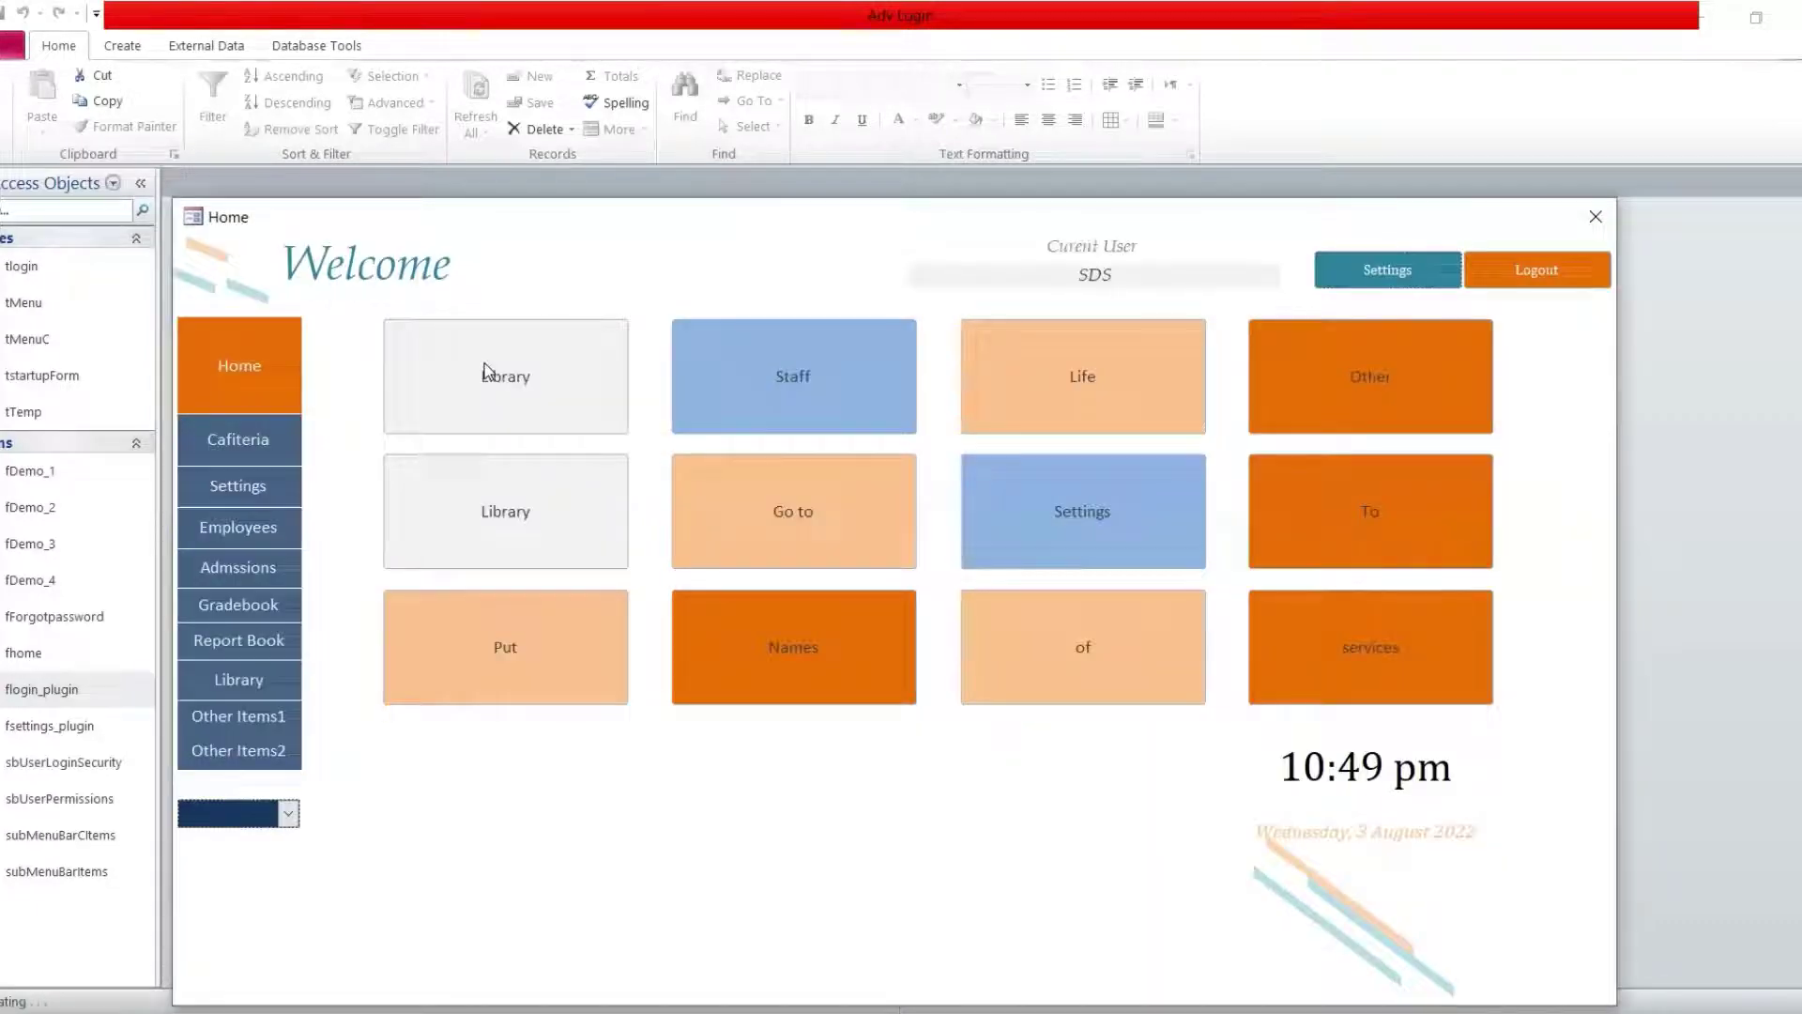
# Examine the services entry and its Form4 To Open field in SDS's third permission row.
pyautogui.click(1349, 280)
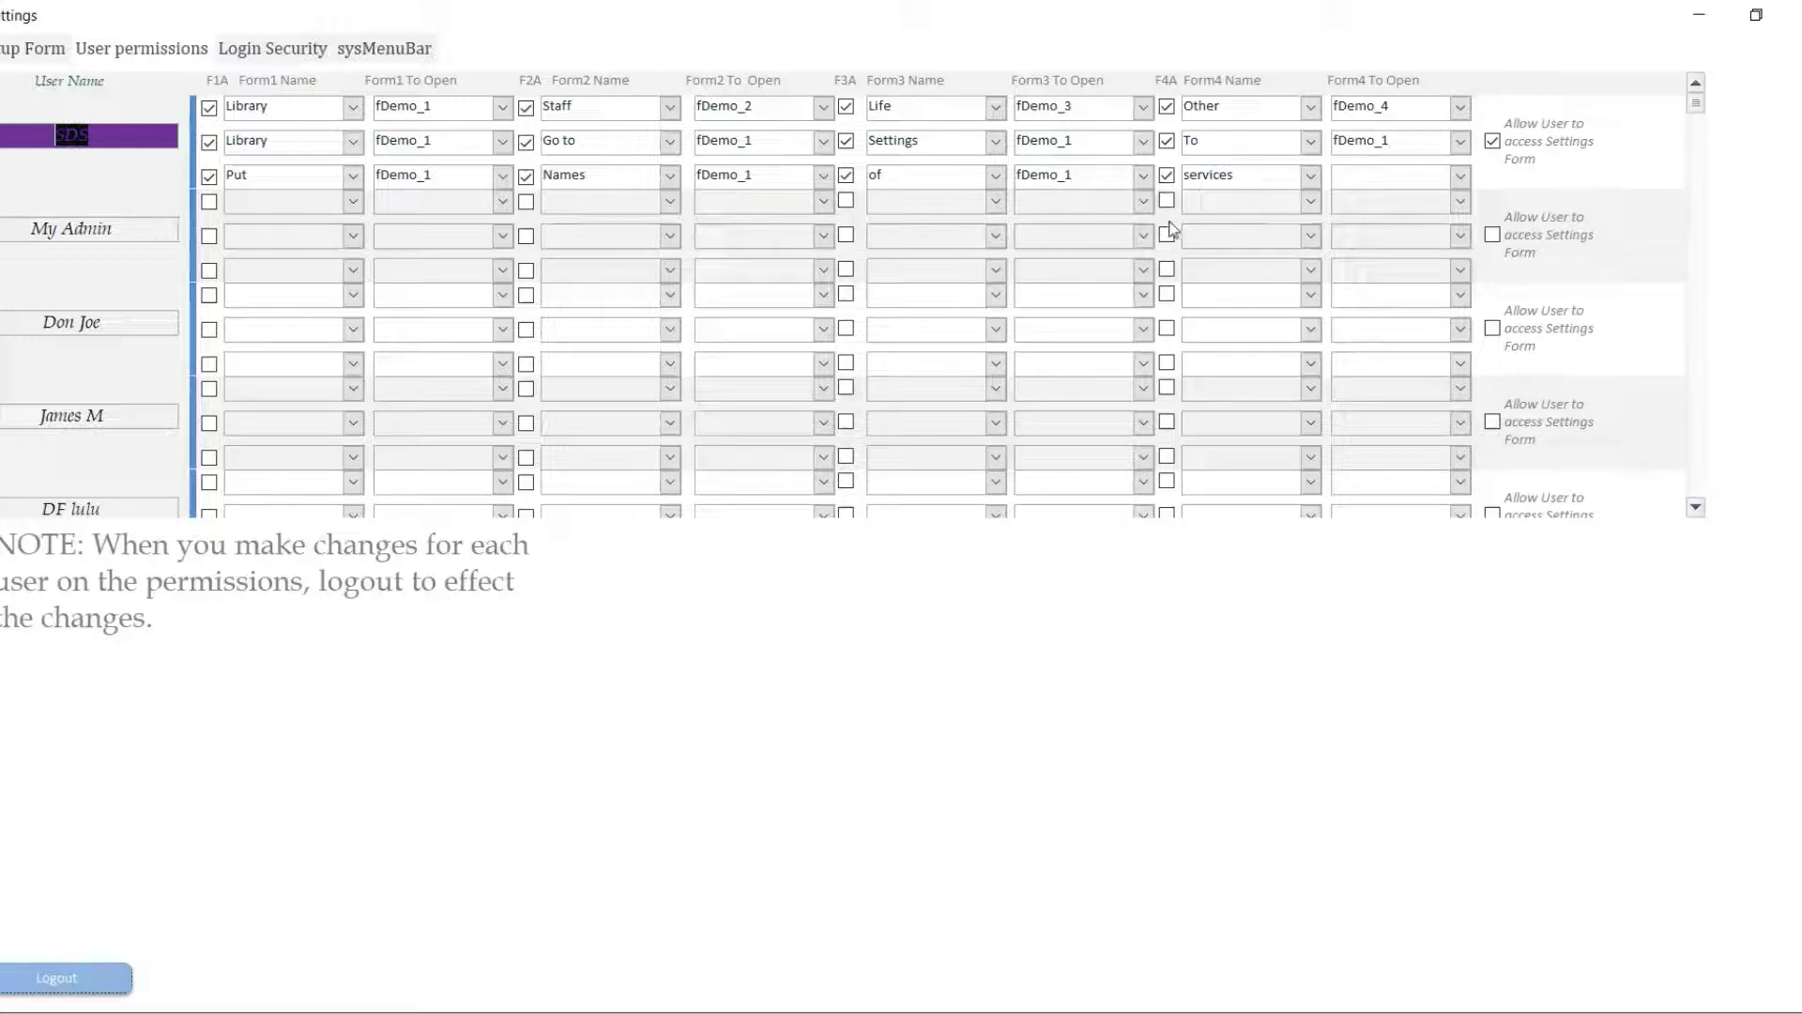
pyautogui.moveTo(1263, 175); pyautogui.dragTo(1182, 175)
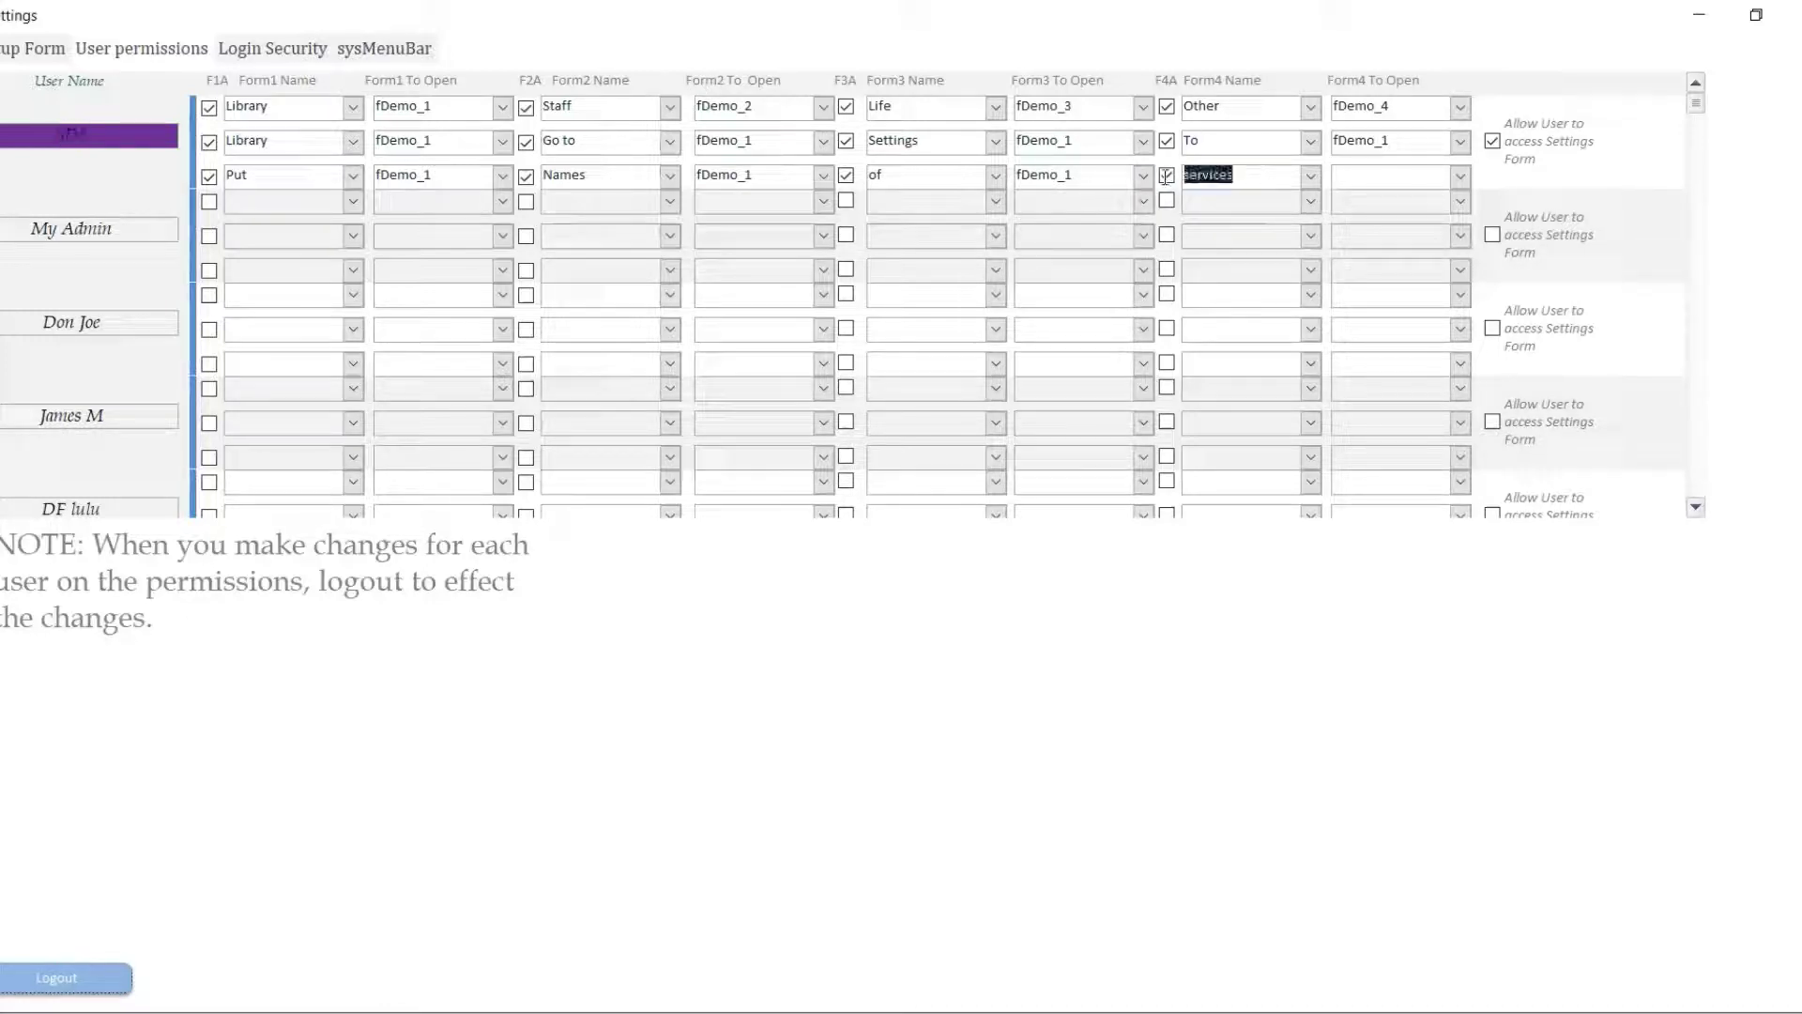
pyautogui.click(1373, 177)
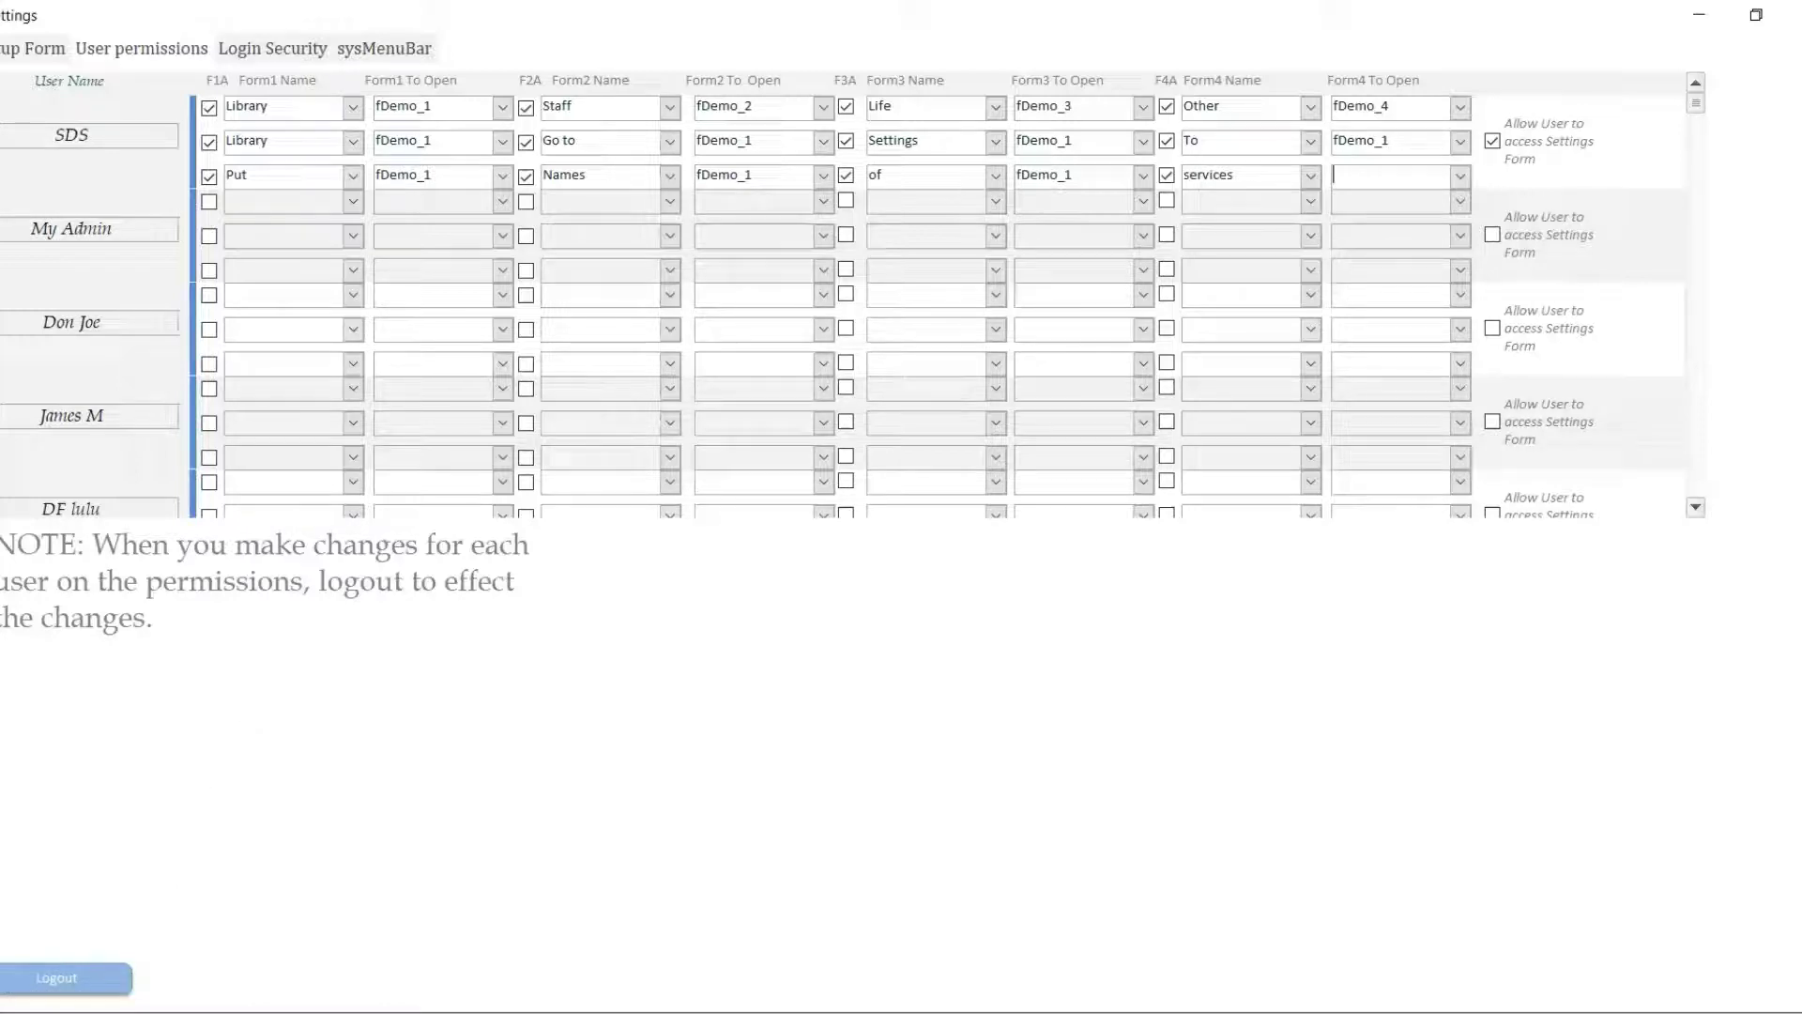
# Log out and back in as SDS, and try to open the services tile on the home form, dismissing each notification.
pyautogui.click(72, 977)
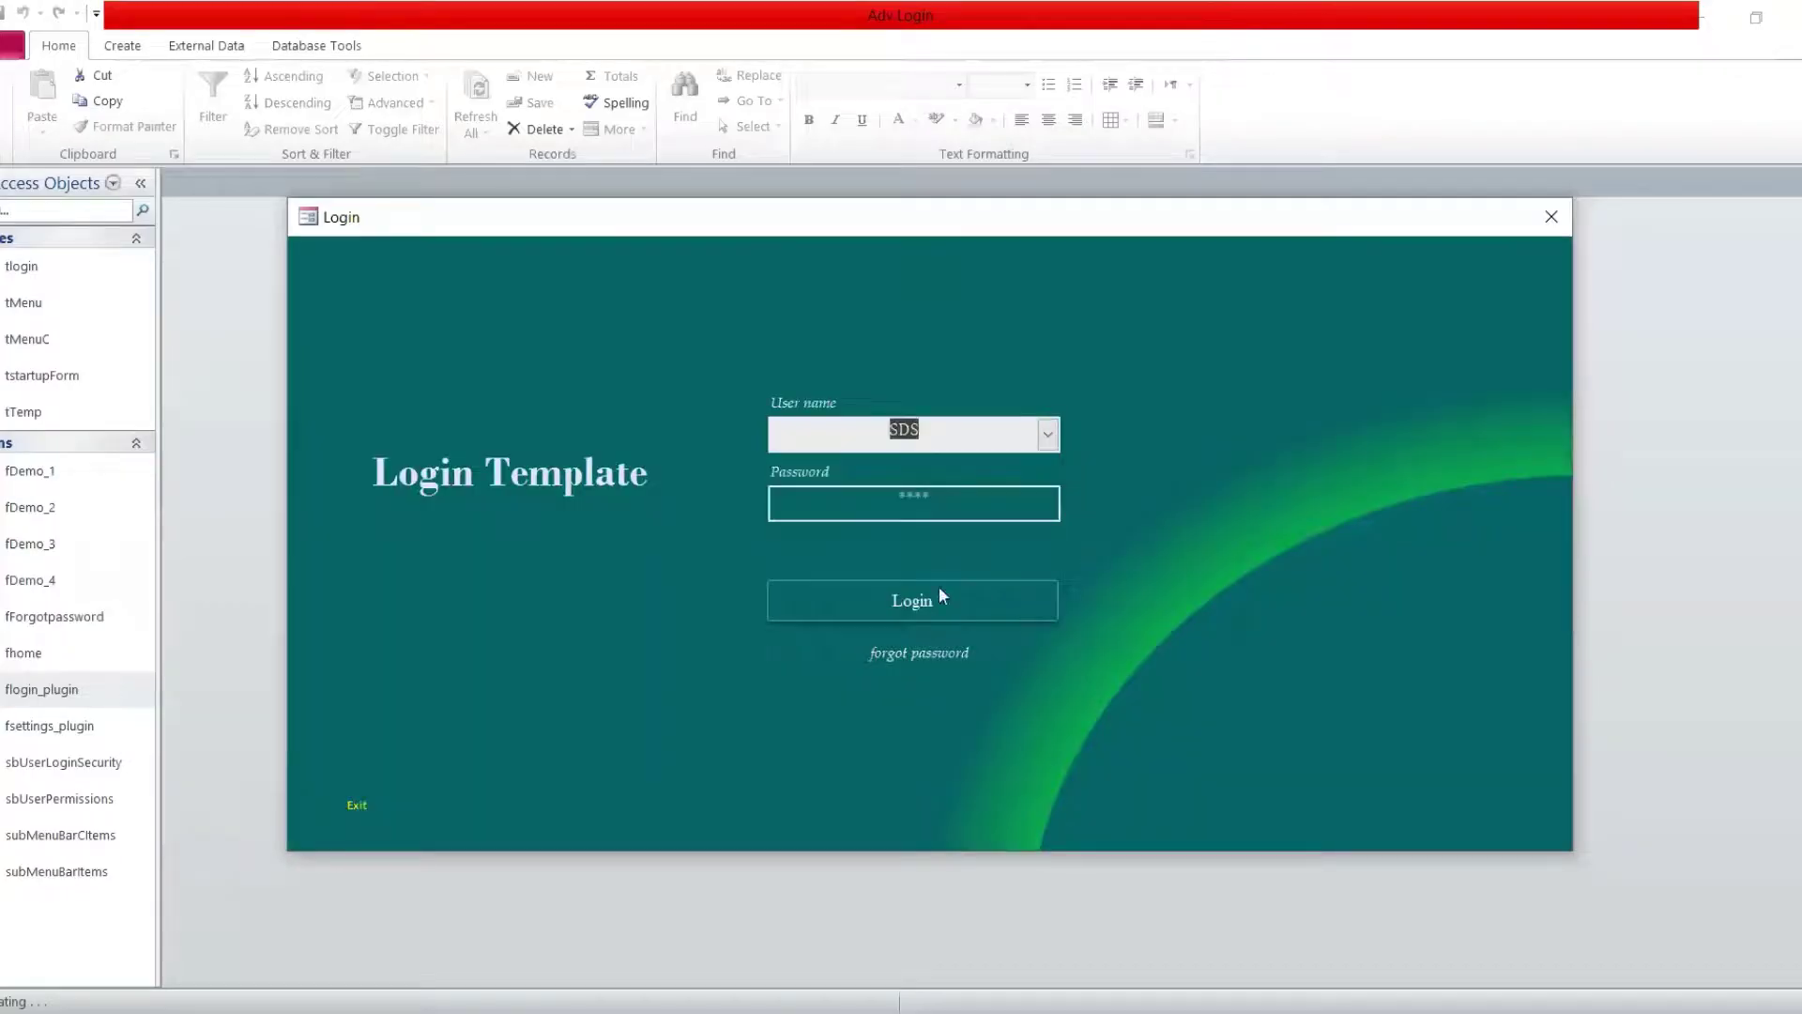
pyautogui.click(907, 592)
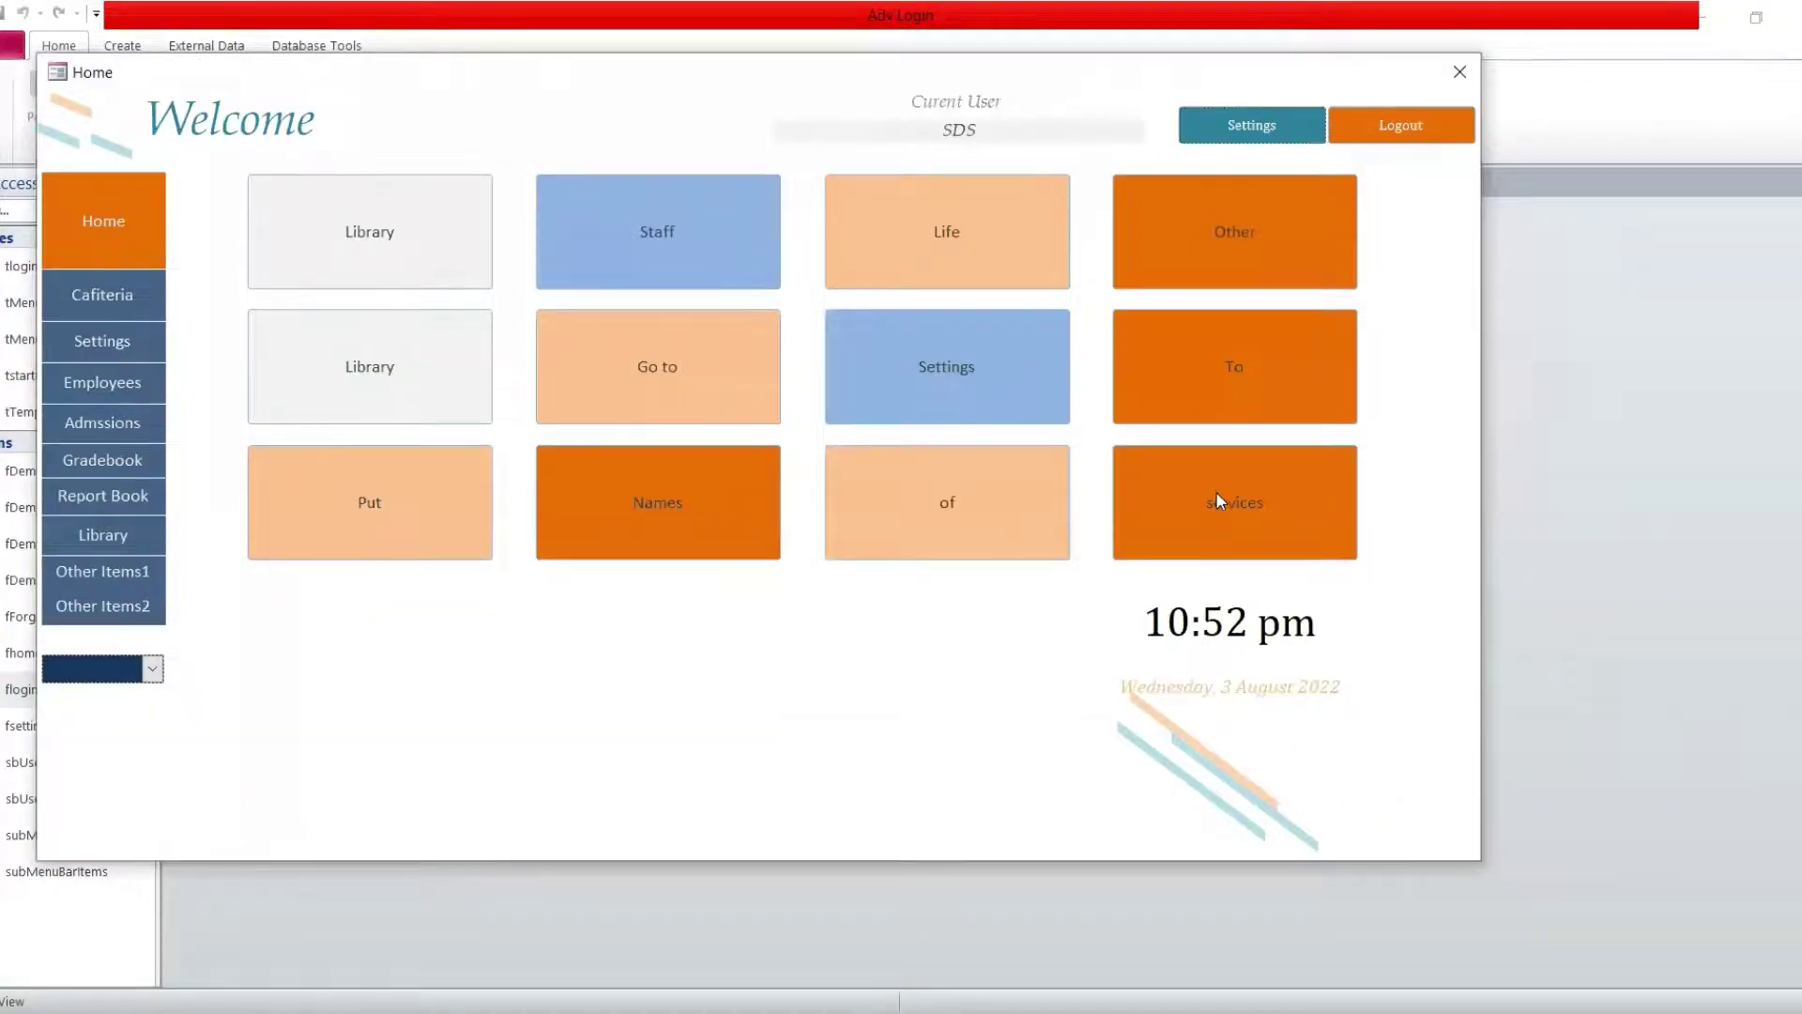
pyautogui.click(826, 545)
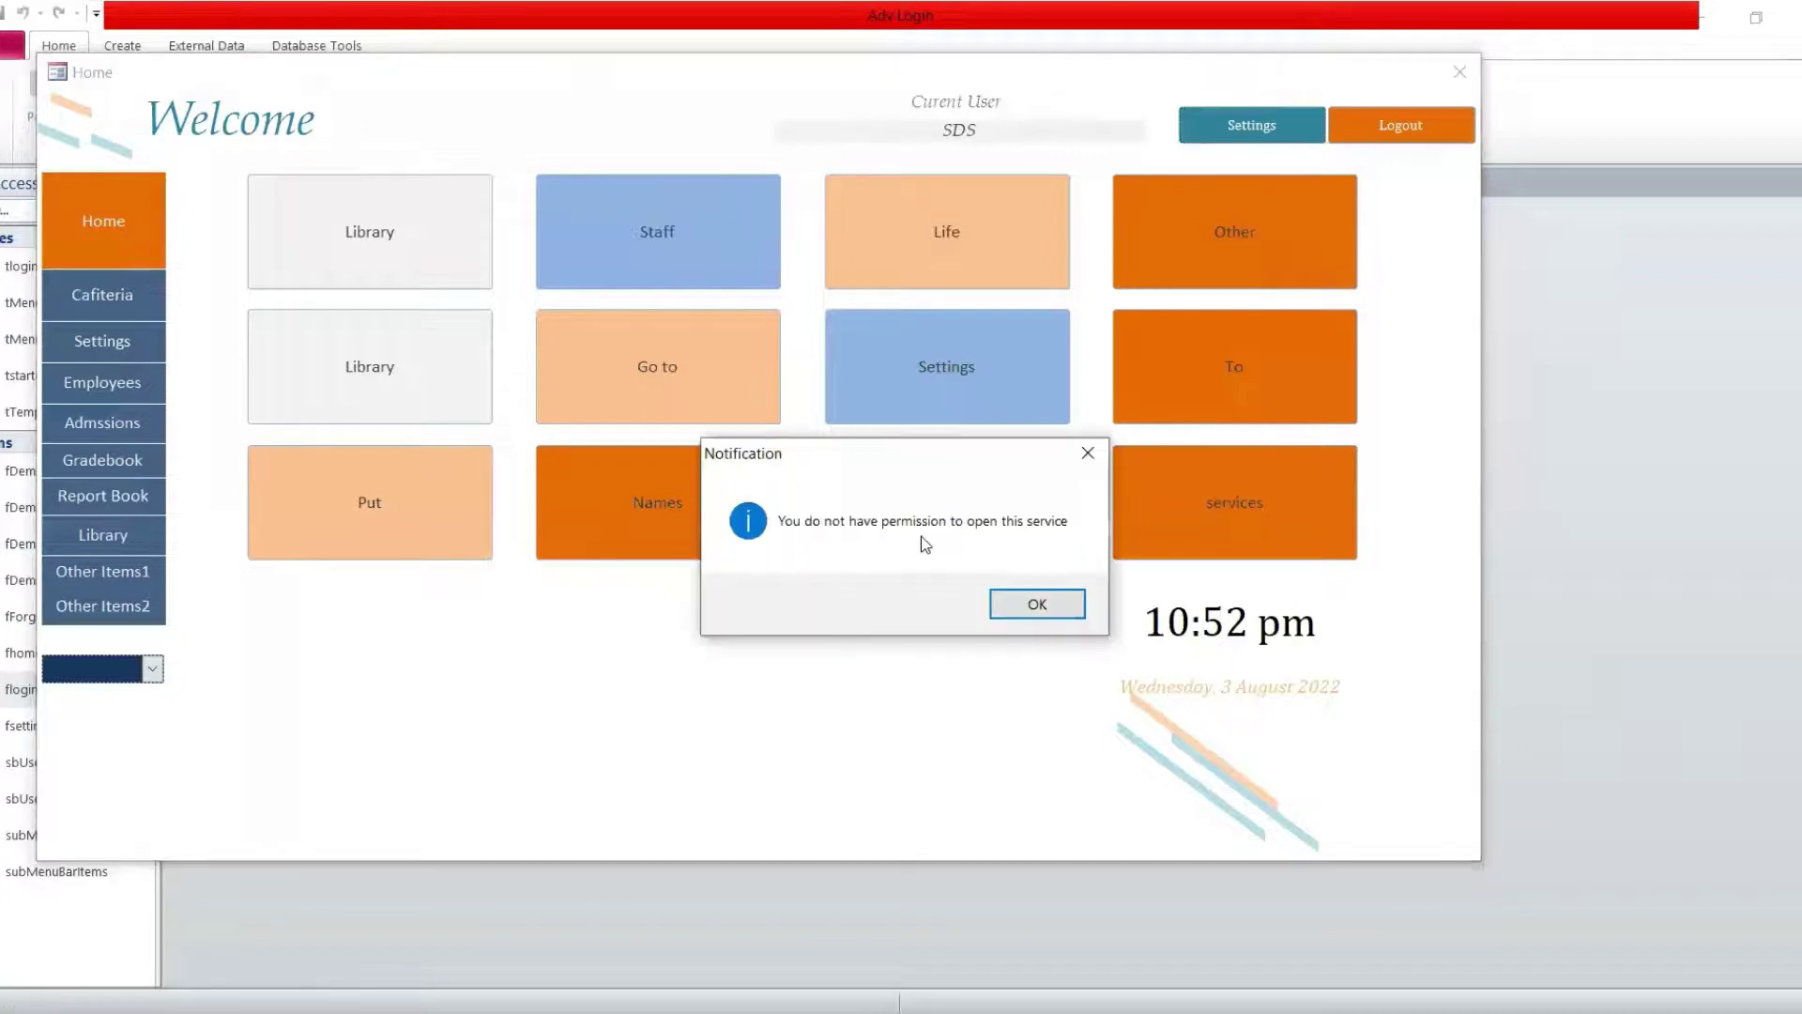
pyautogui.click(1036, 605)
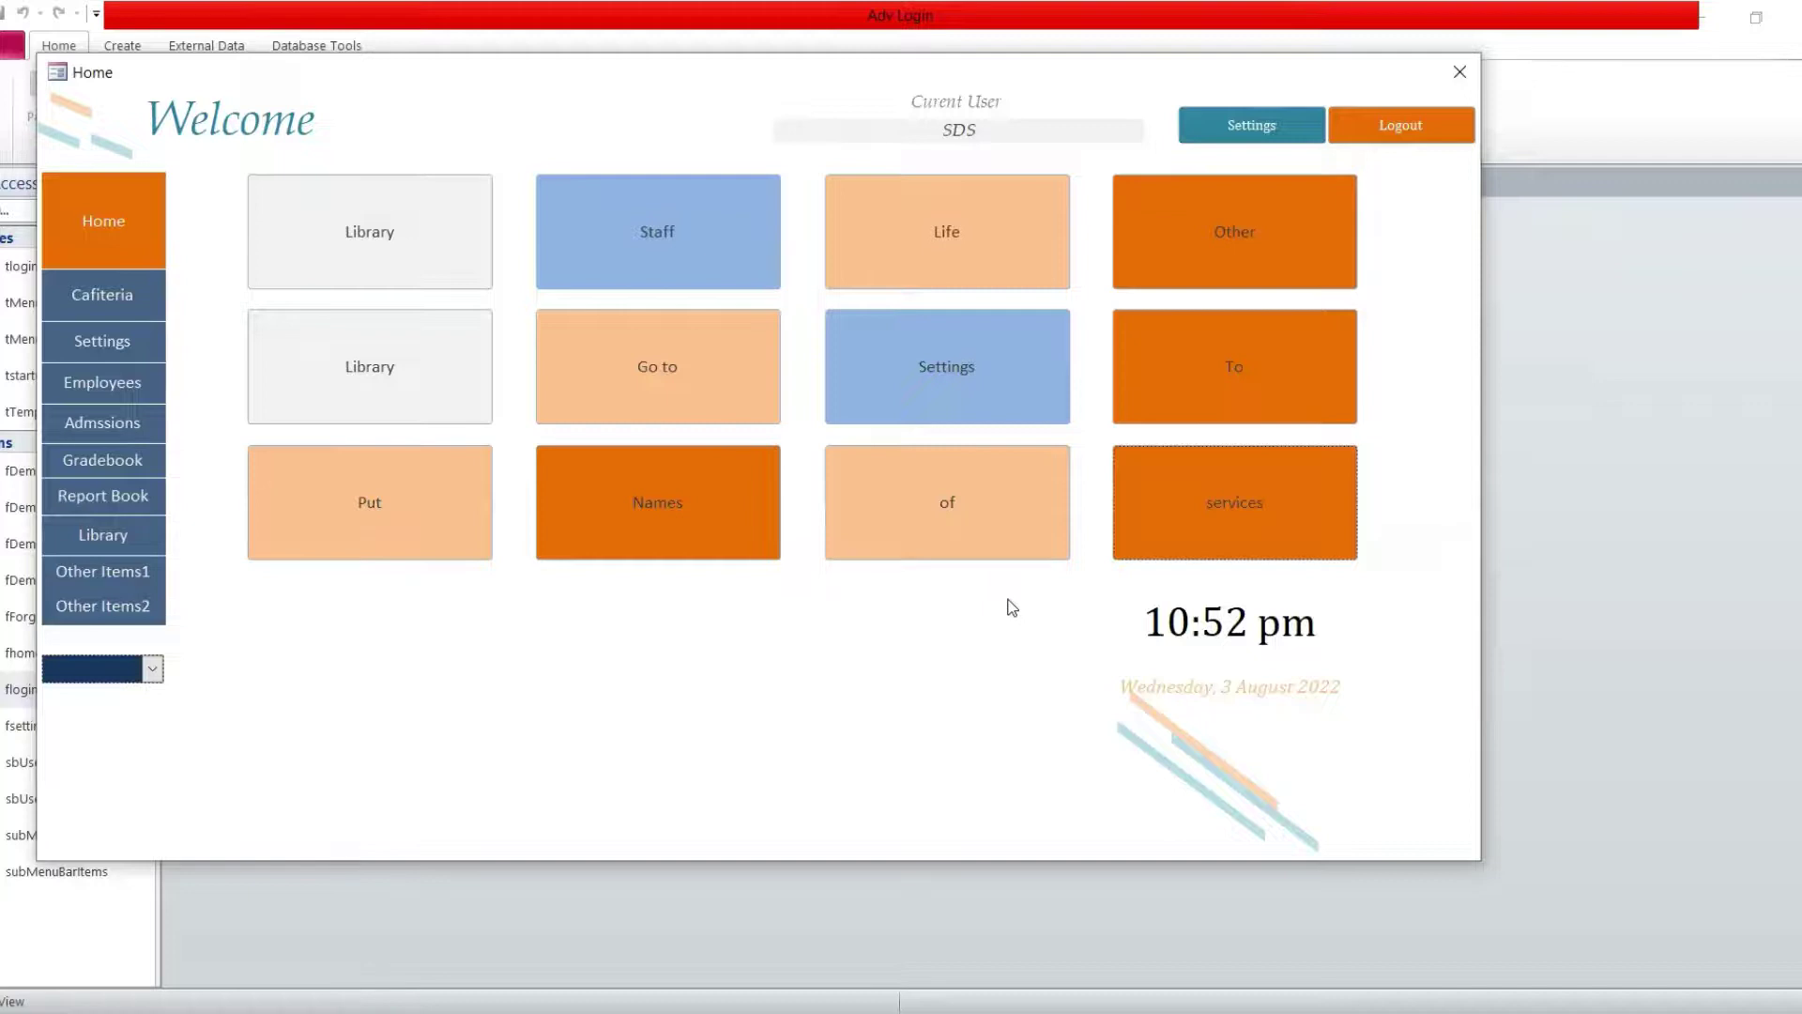
pyautogui.click(1242, 504)
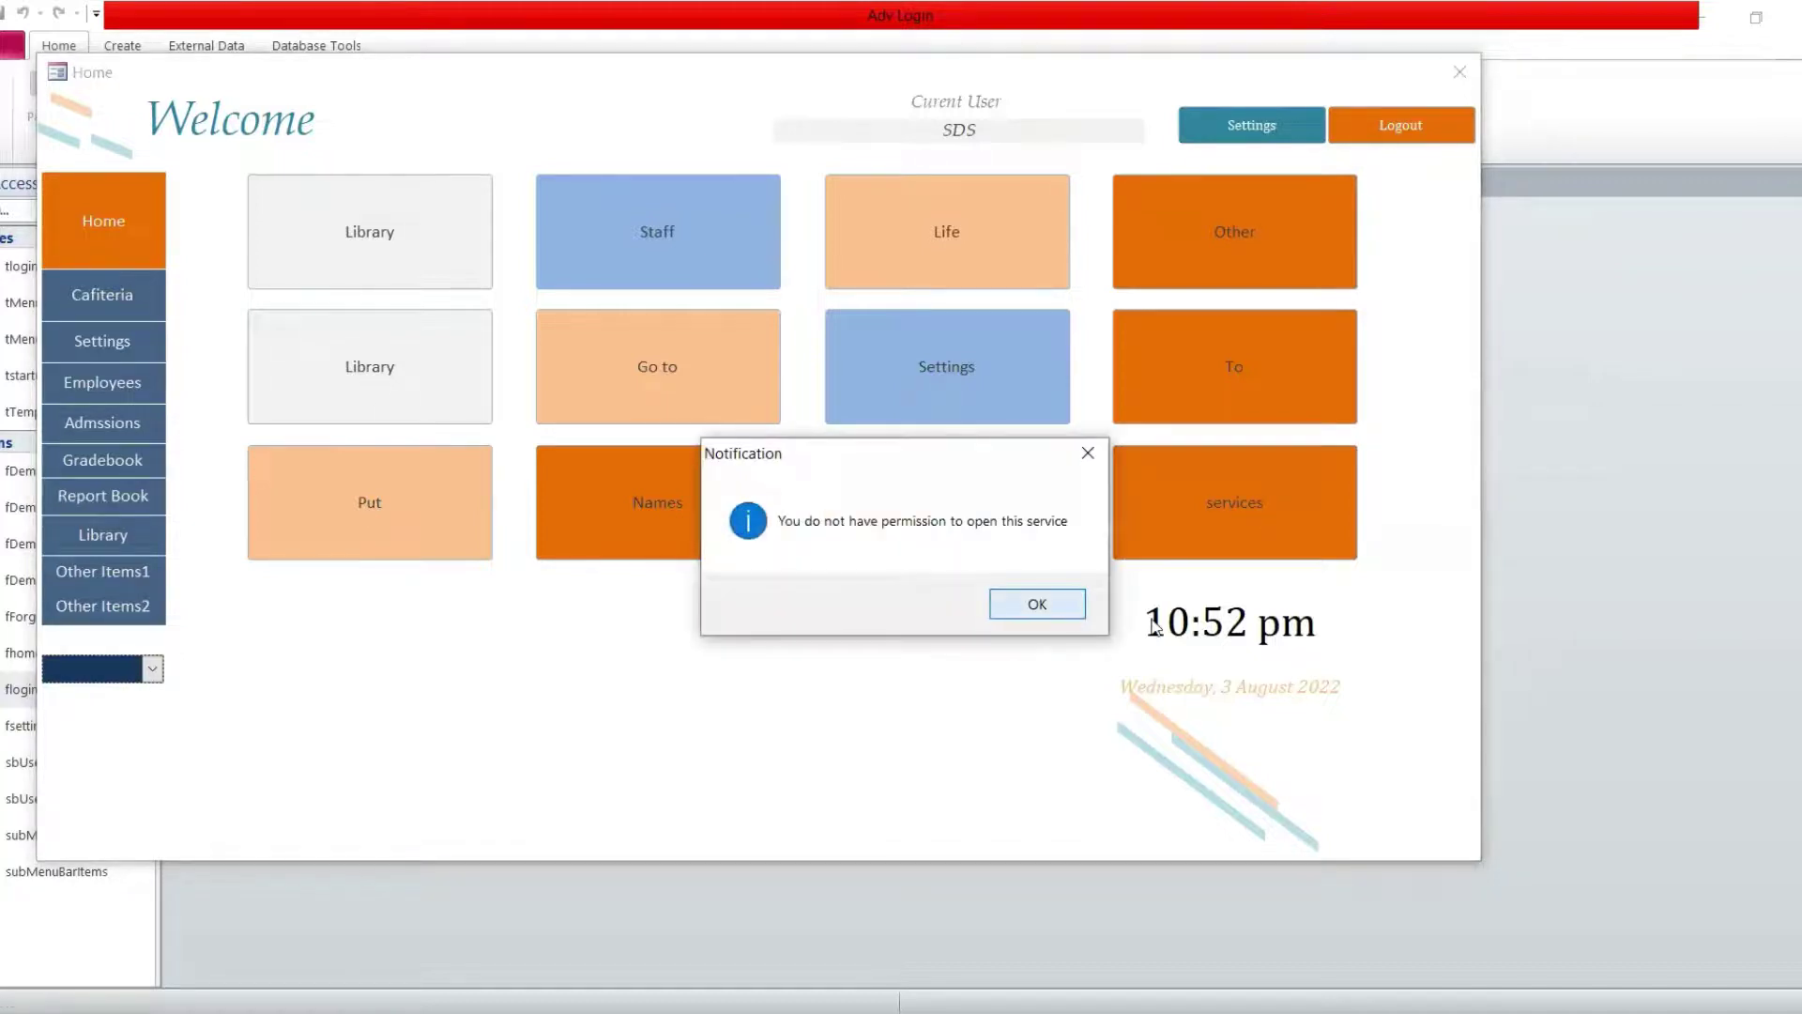
pyautogui.click(1058, 604)
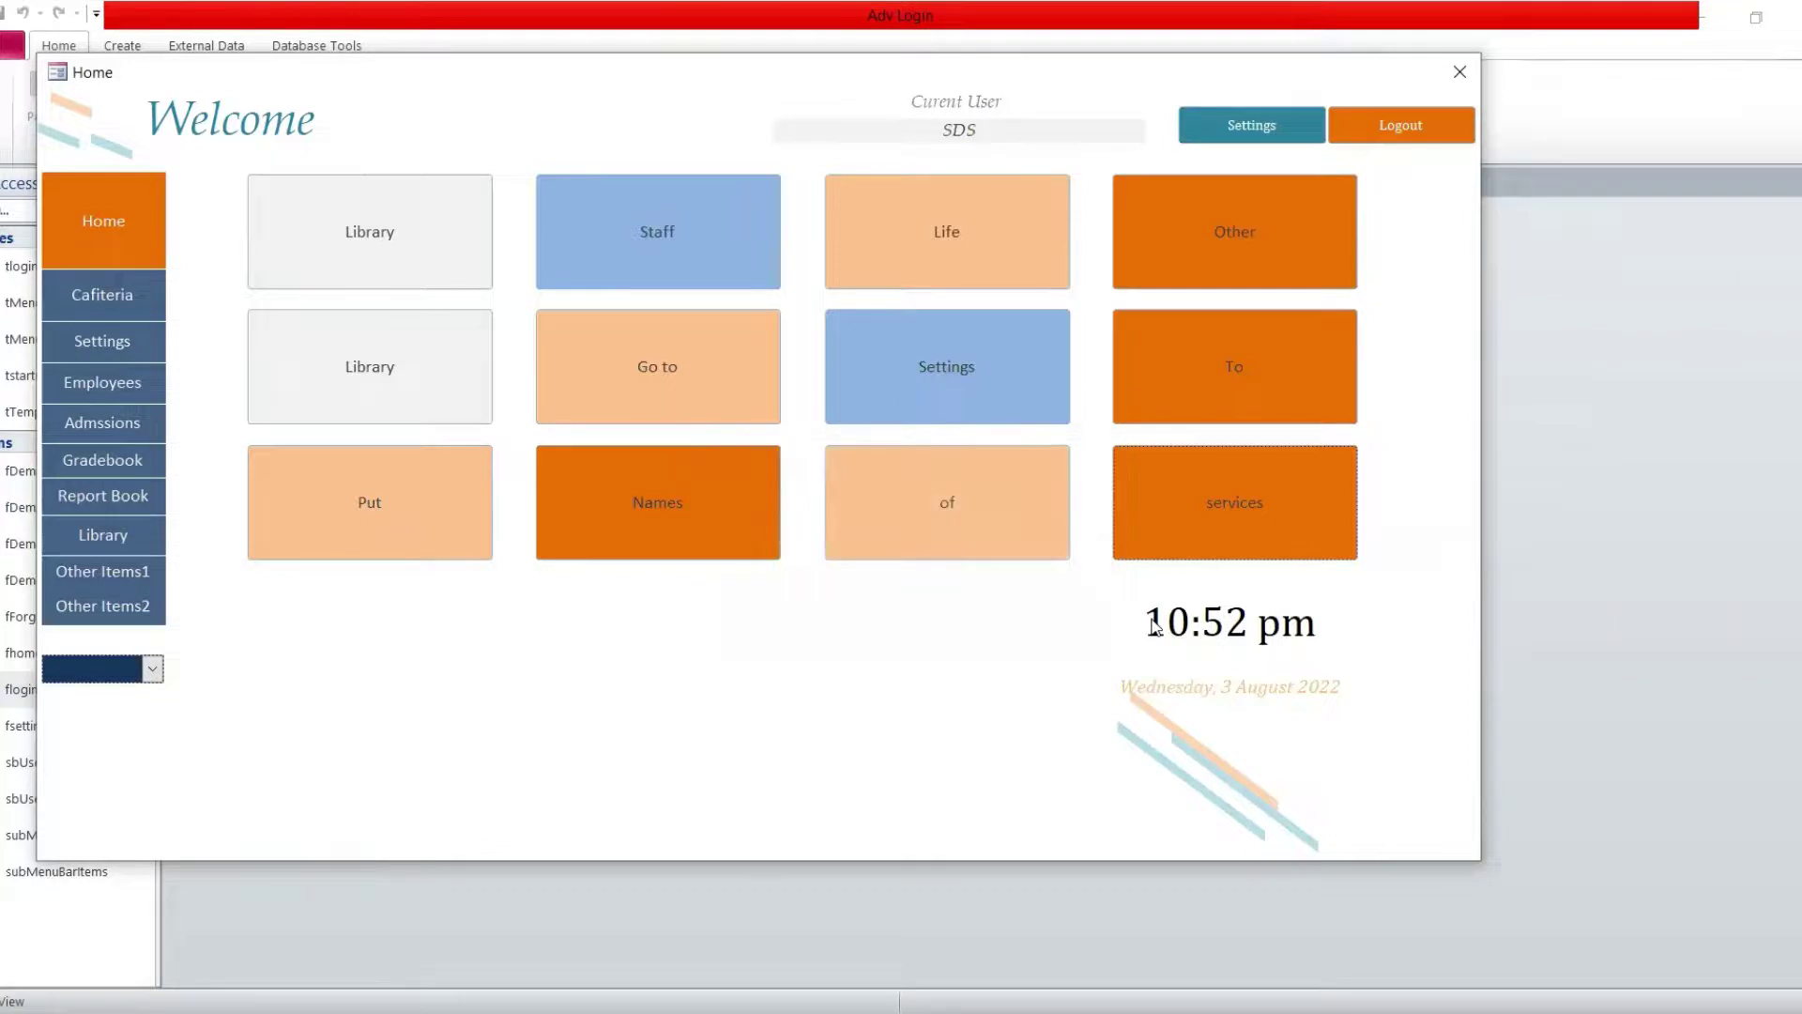
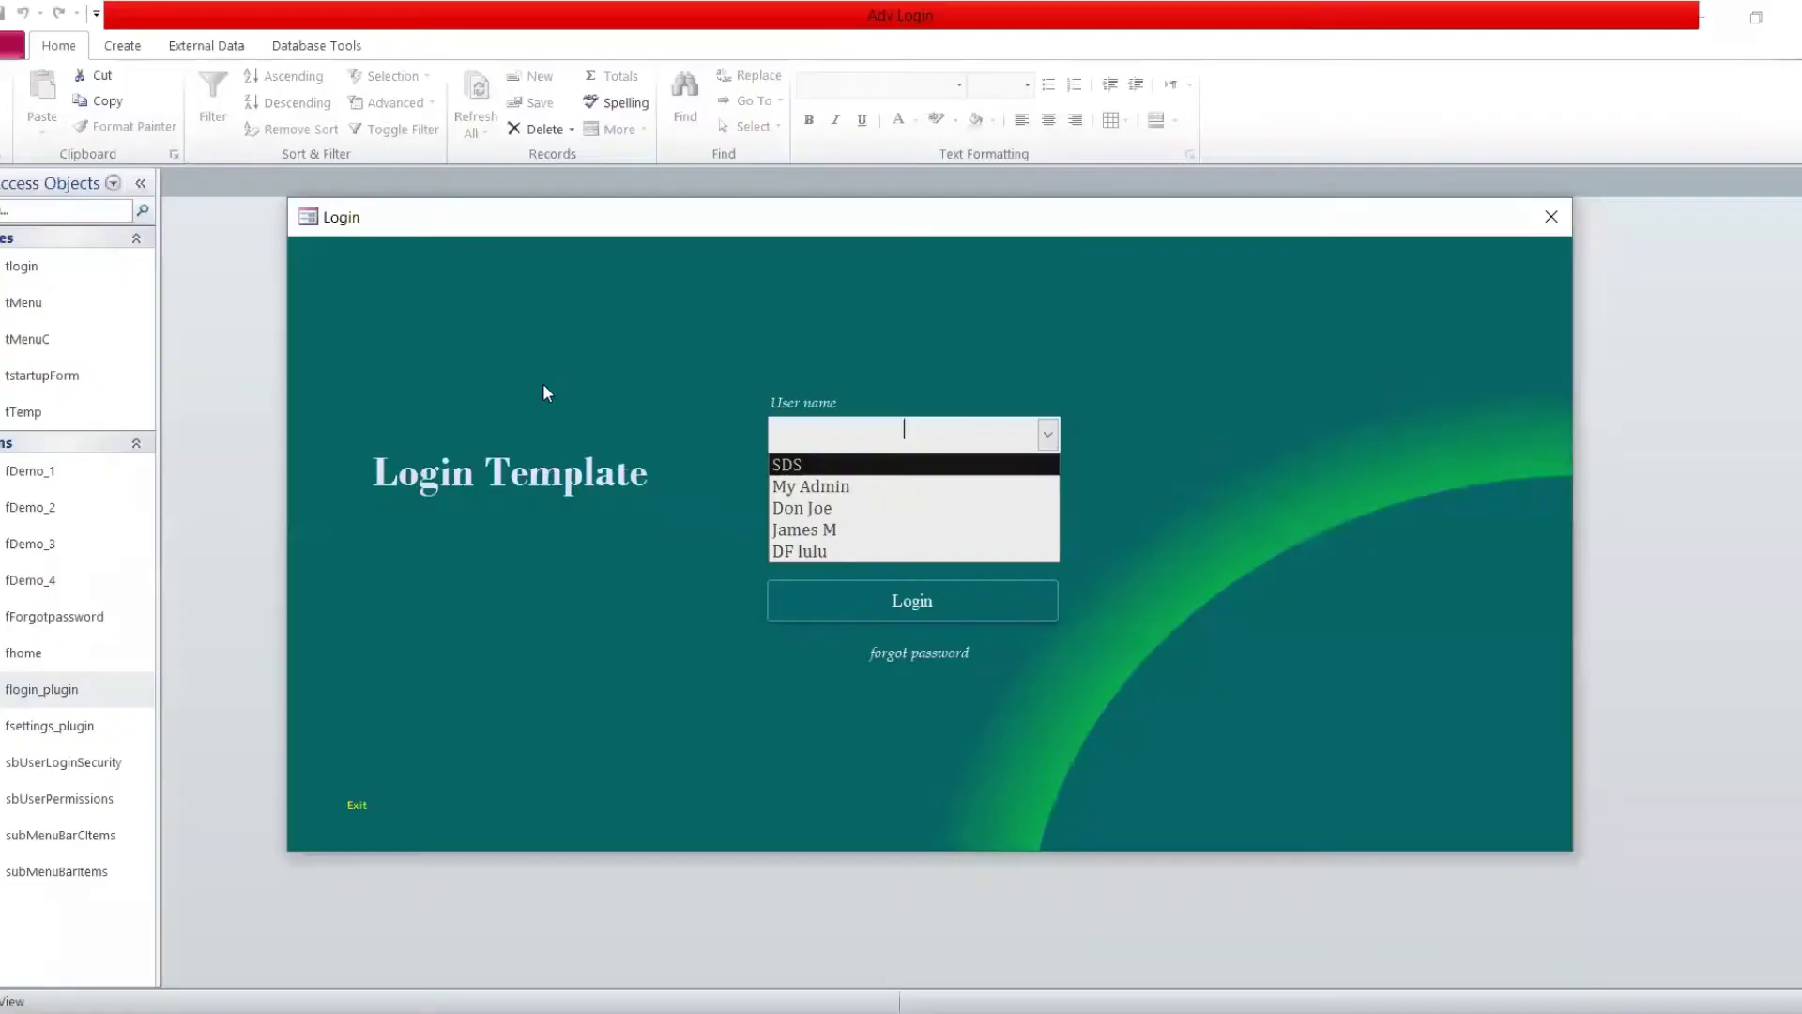
# Log in as SDS and try to open the Demo 1 tile on the home form.
pyautogui.press('Return')
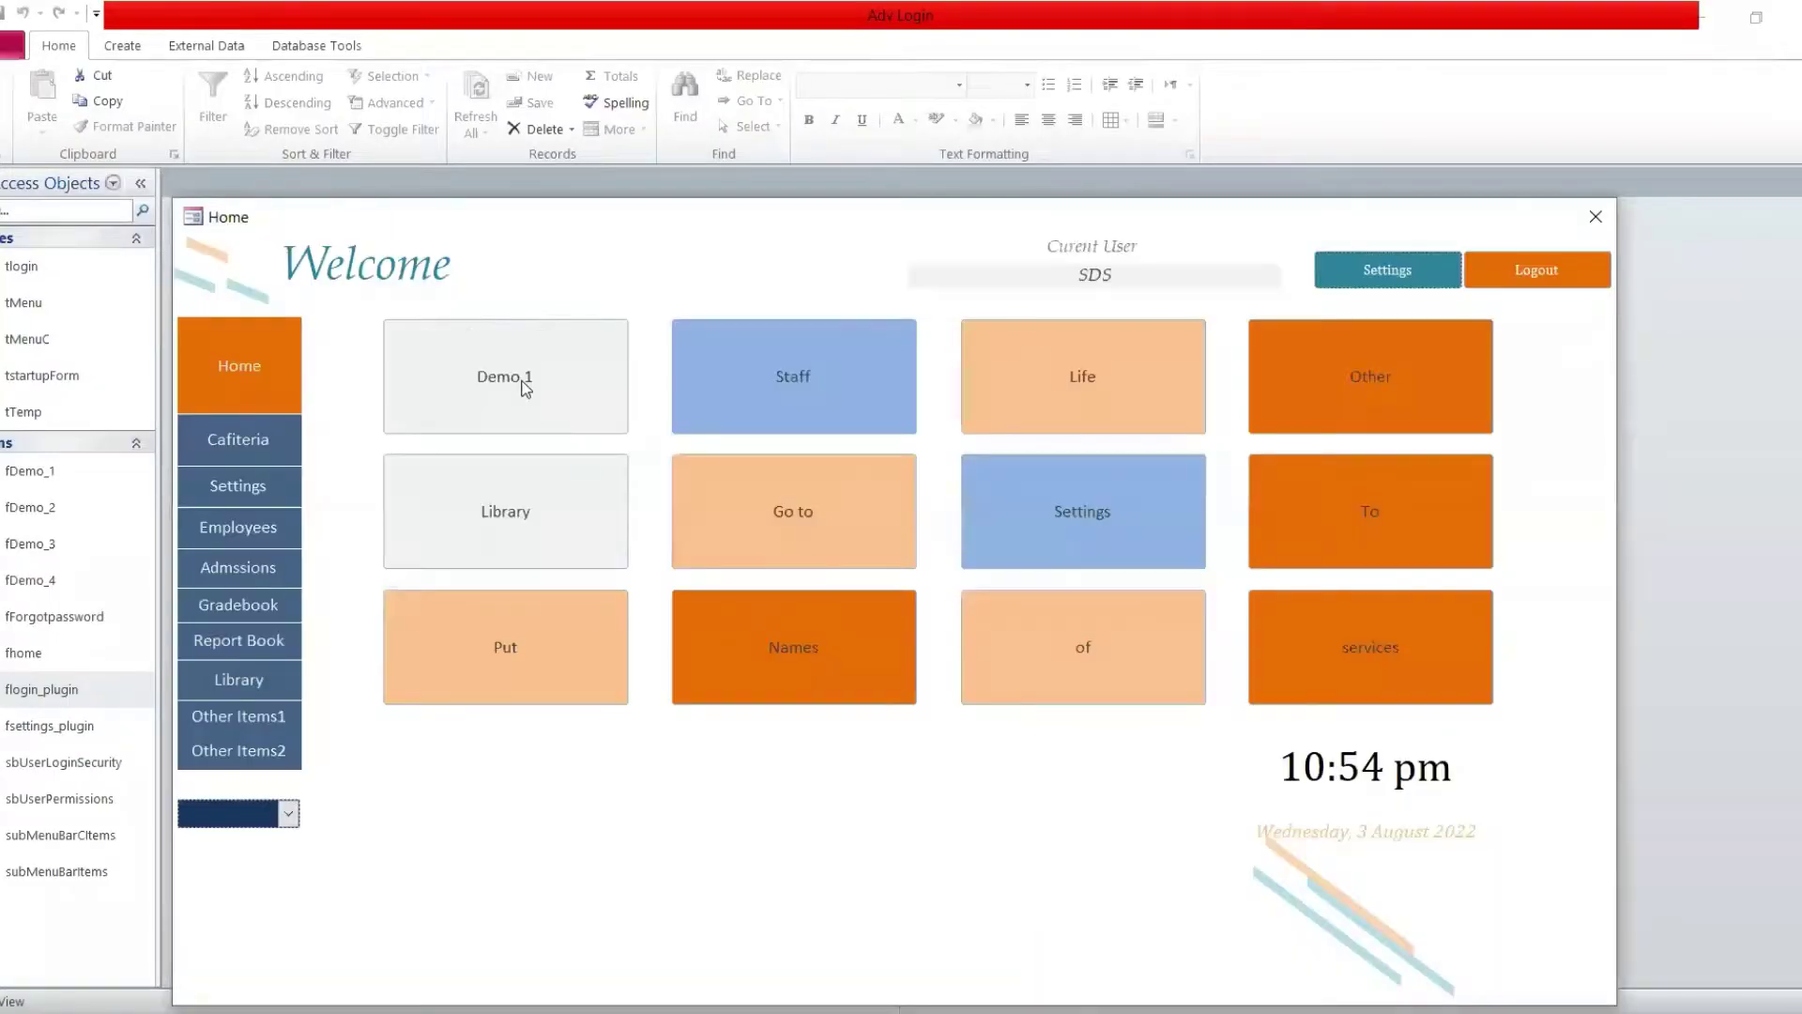
pyautogui.click(829, 531)
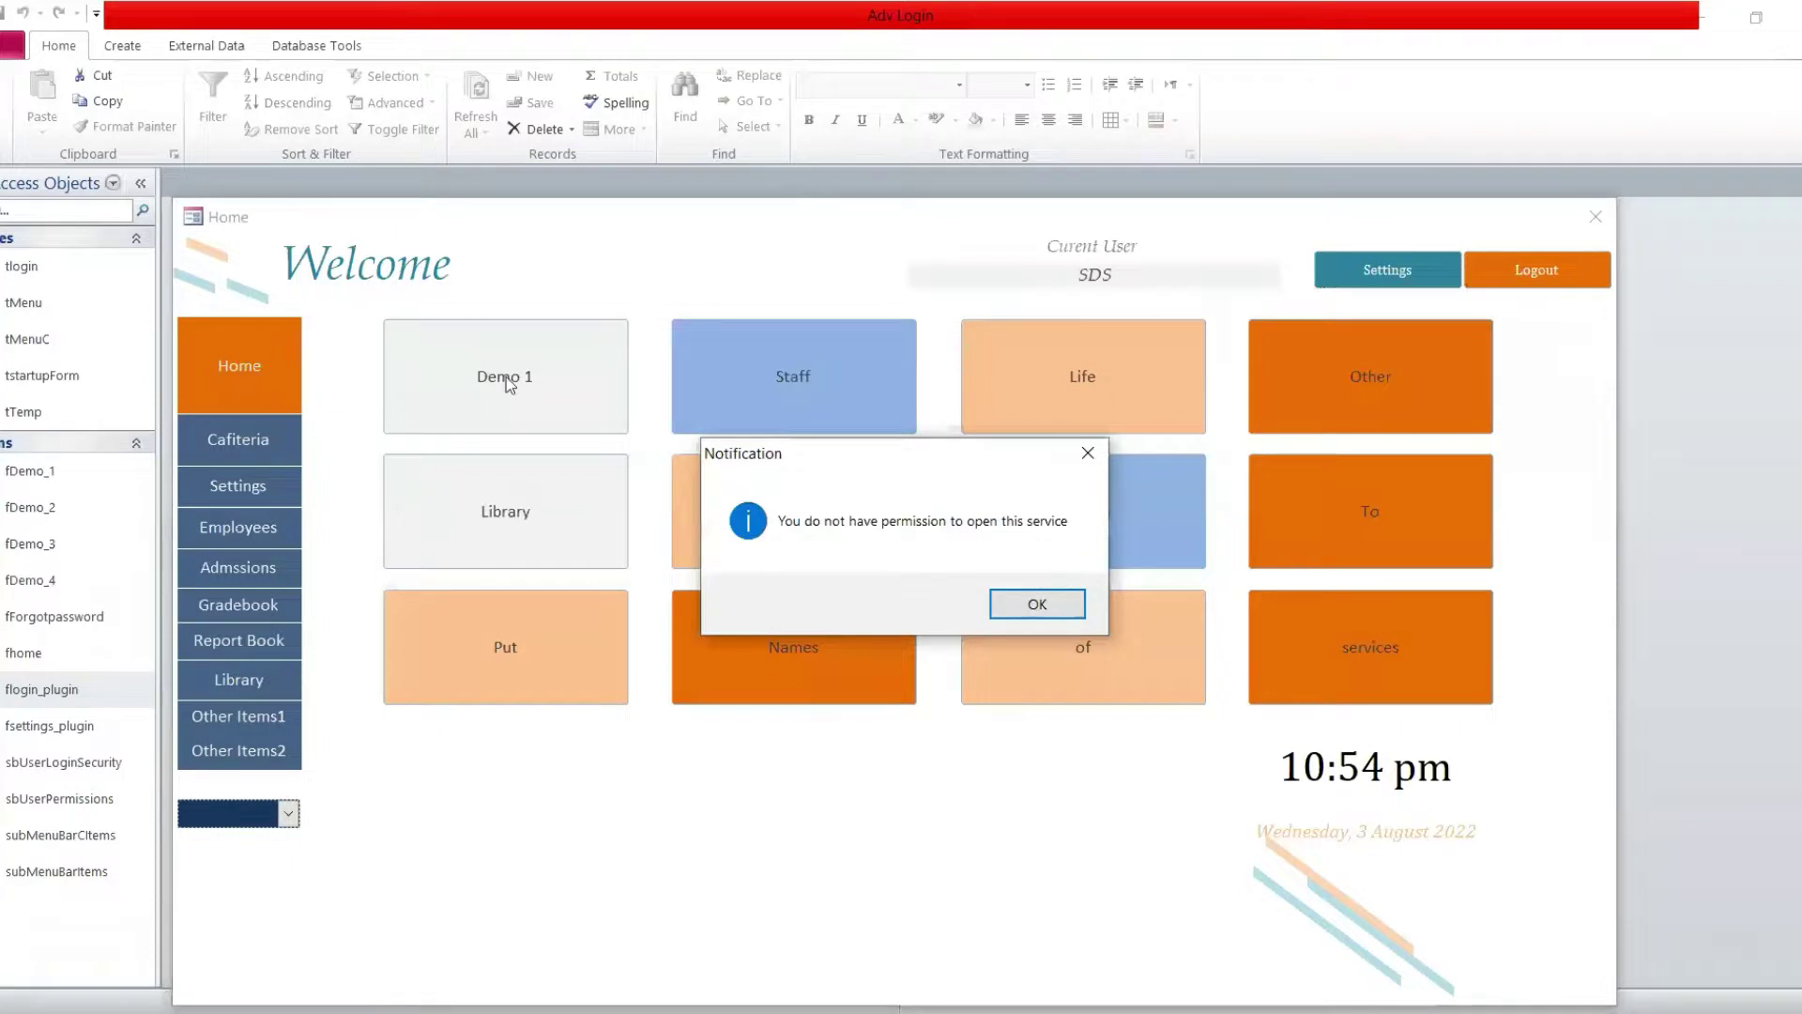
pyautogui.press('Return')
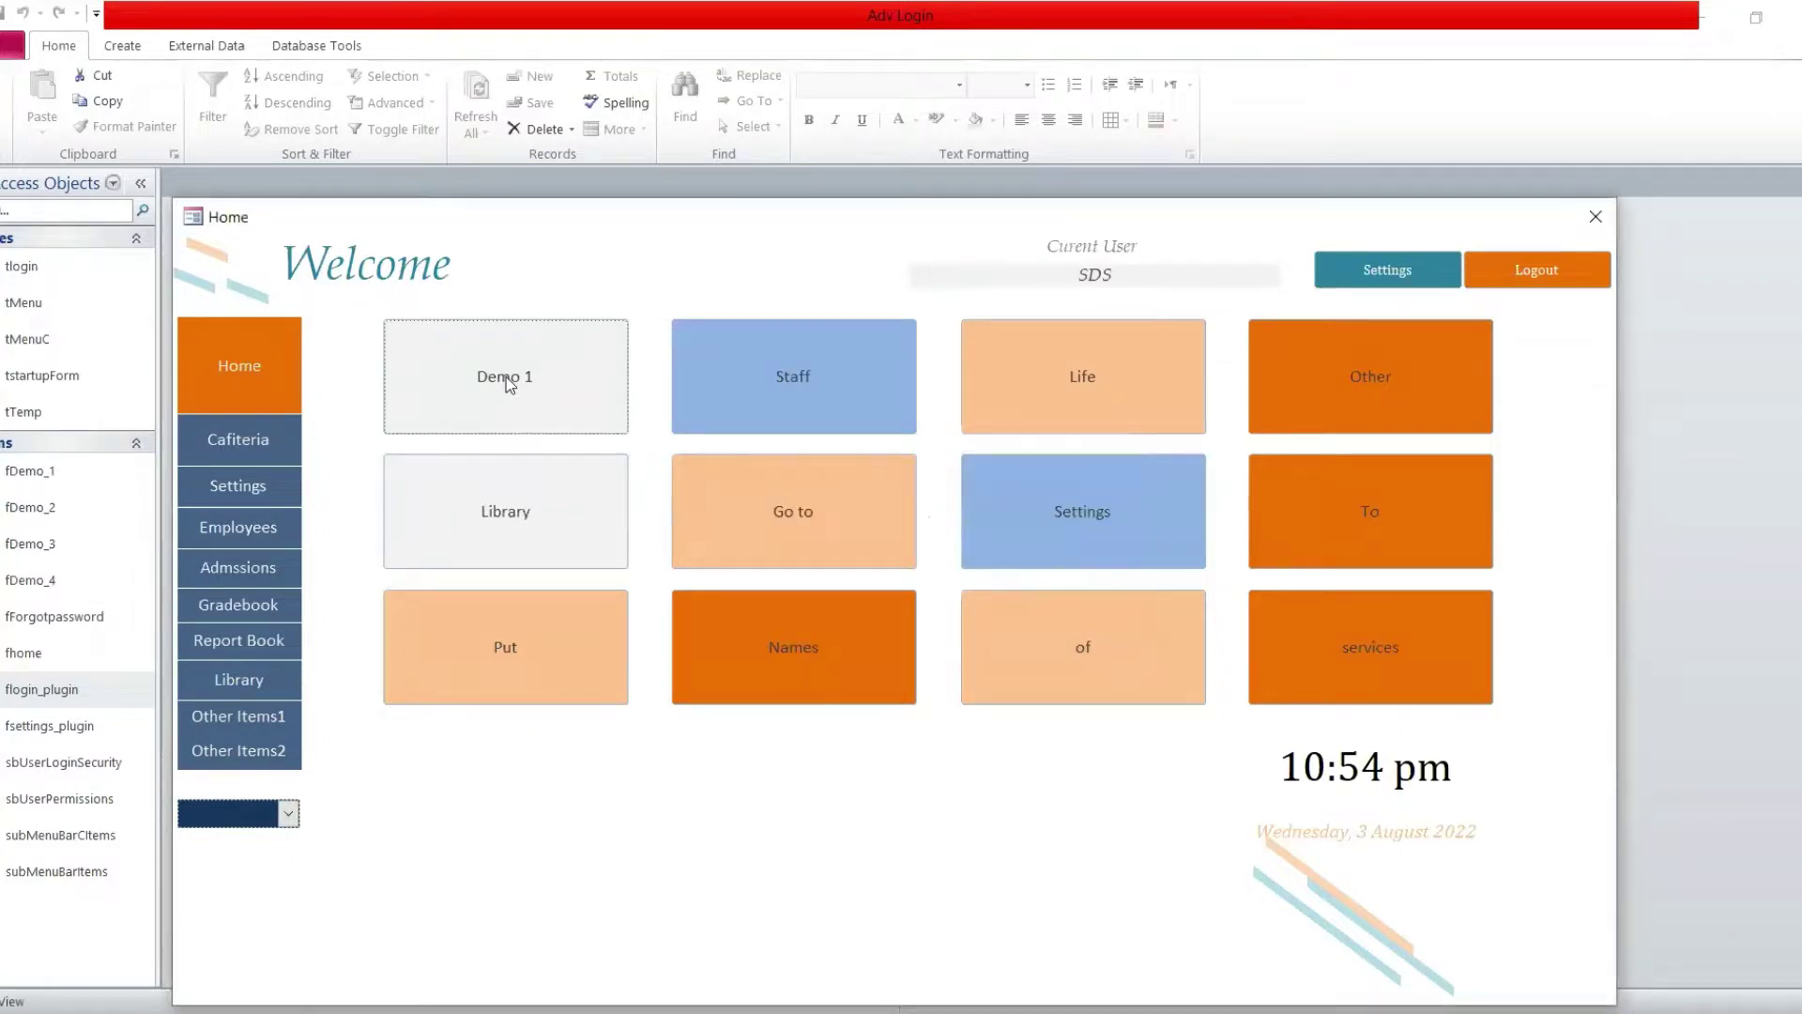
# Clear the Form1 Name in SDS's first permission row and log out.
pyautogui.click(1357, 286)
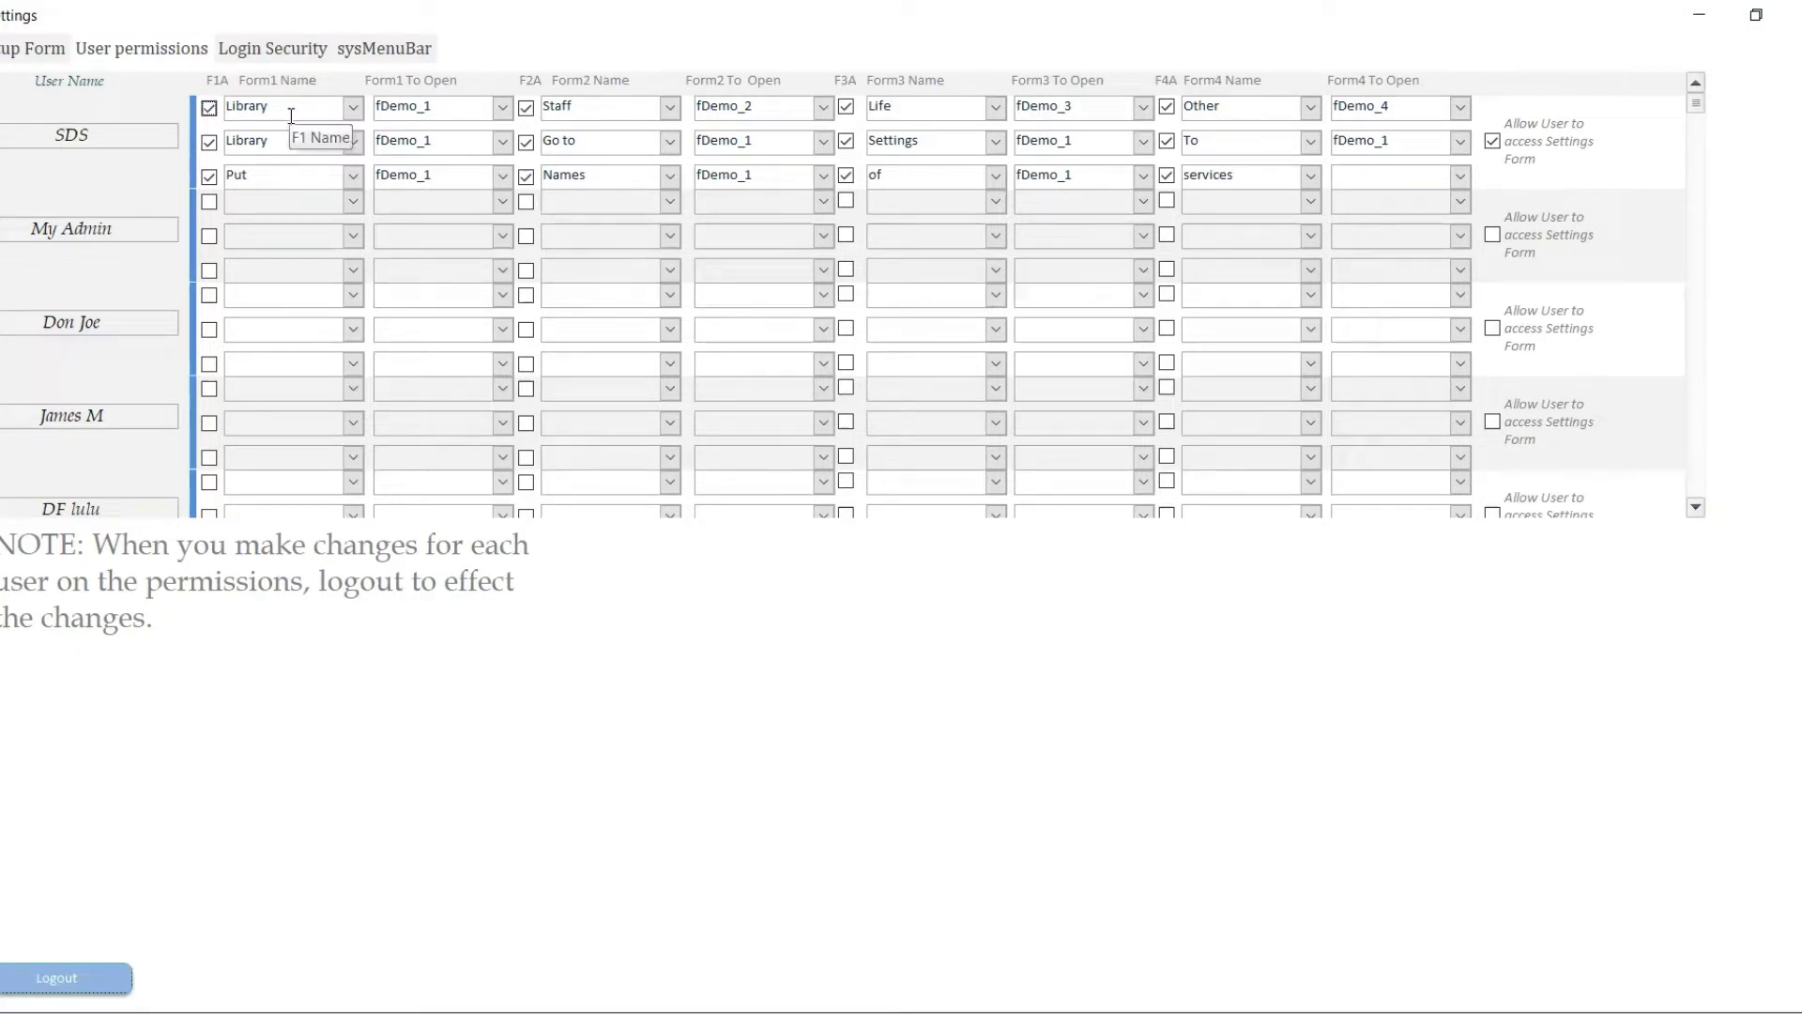
pyautogui.doubleClick(396, 111)
pyautogui.doubleClick(250, 114)
pyautogui.press('BackSpace')
pyautogui.click(95, 981)
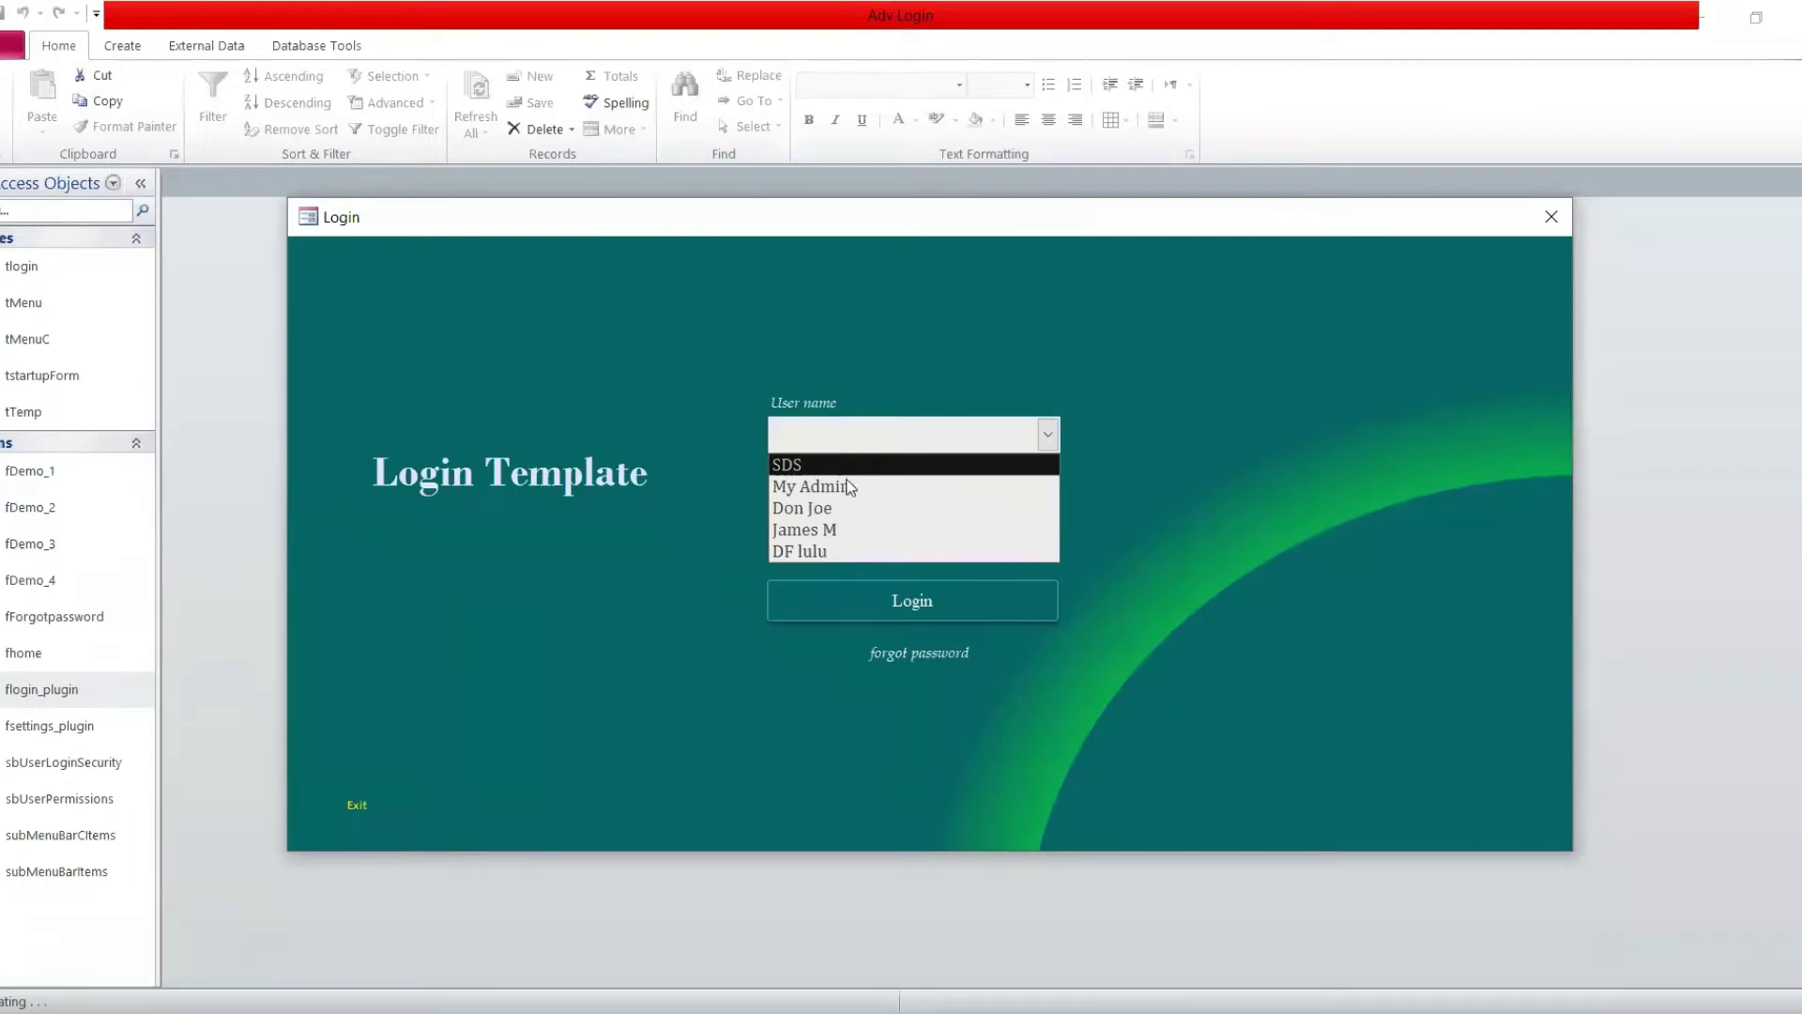
# Log in as SDS, open the Demo 1 form from the home form and close it again.
pyautogui.click(856, 466)
pyautogui.click(903, 605)
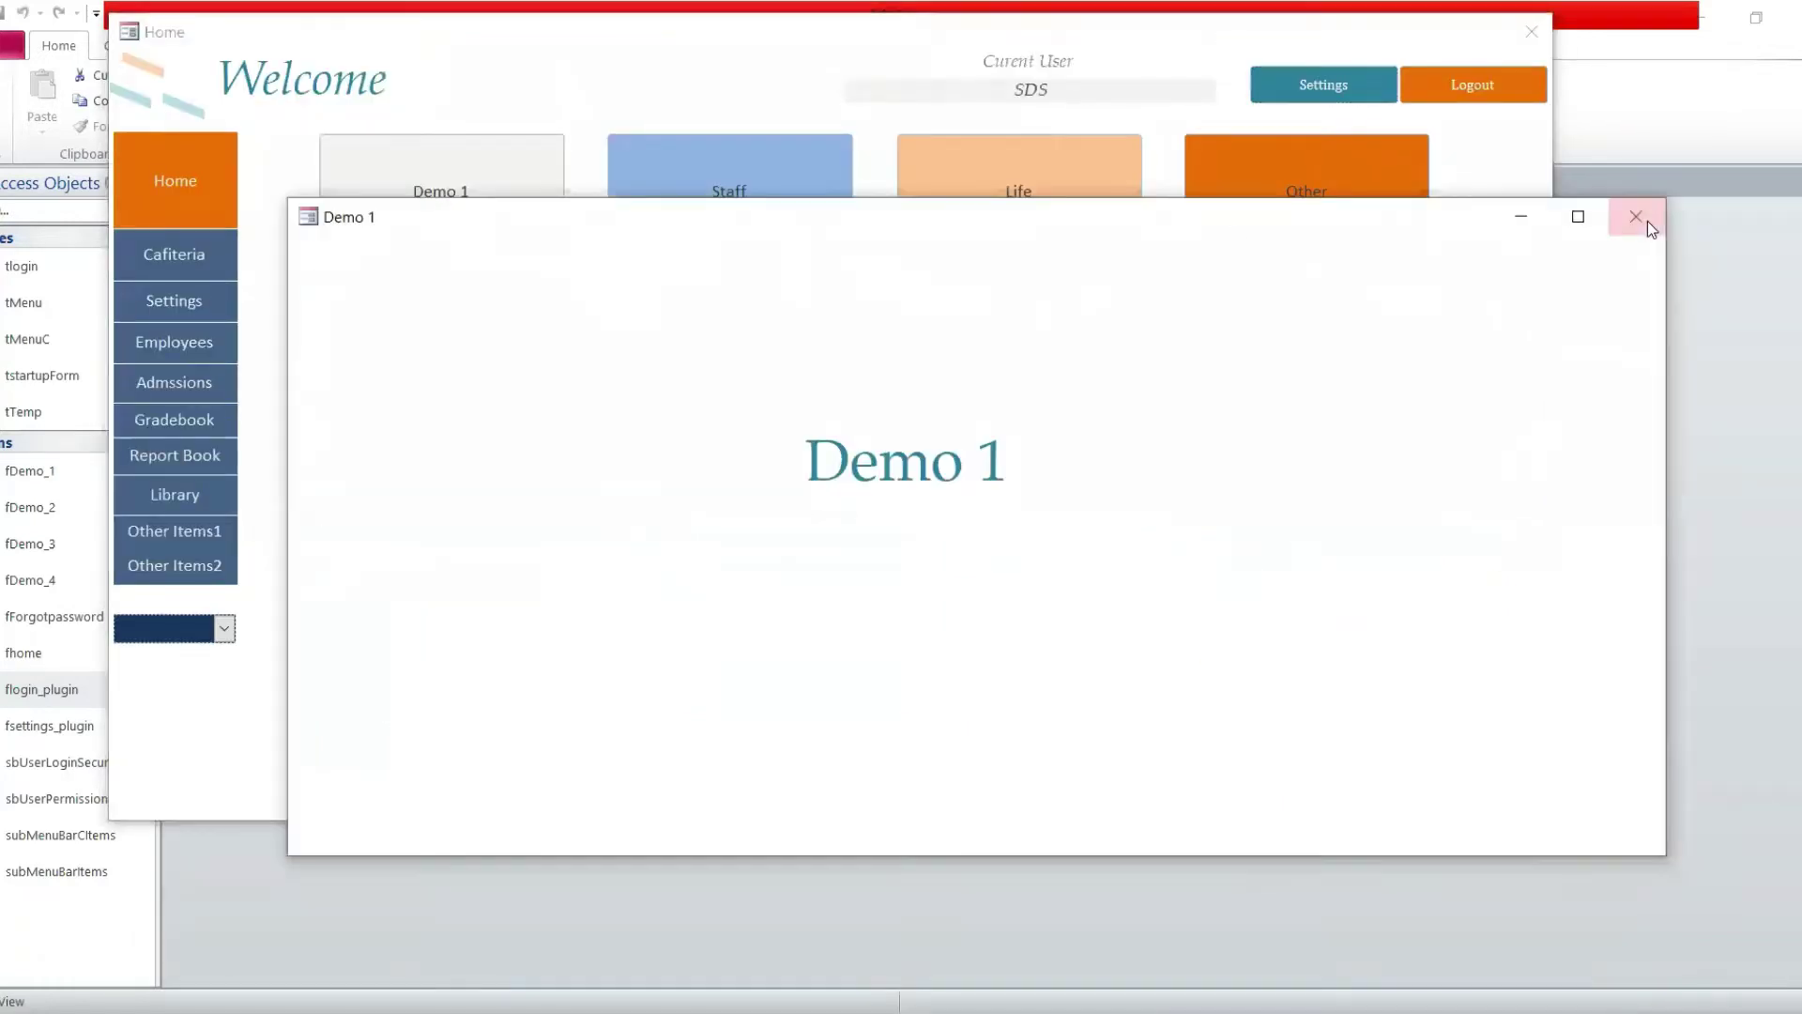
pyautogui.hotkey('alt', 'F4')
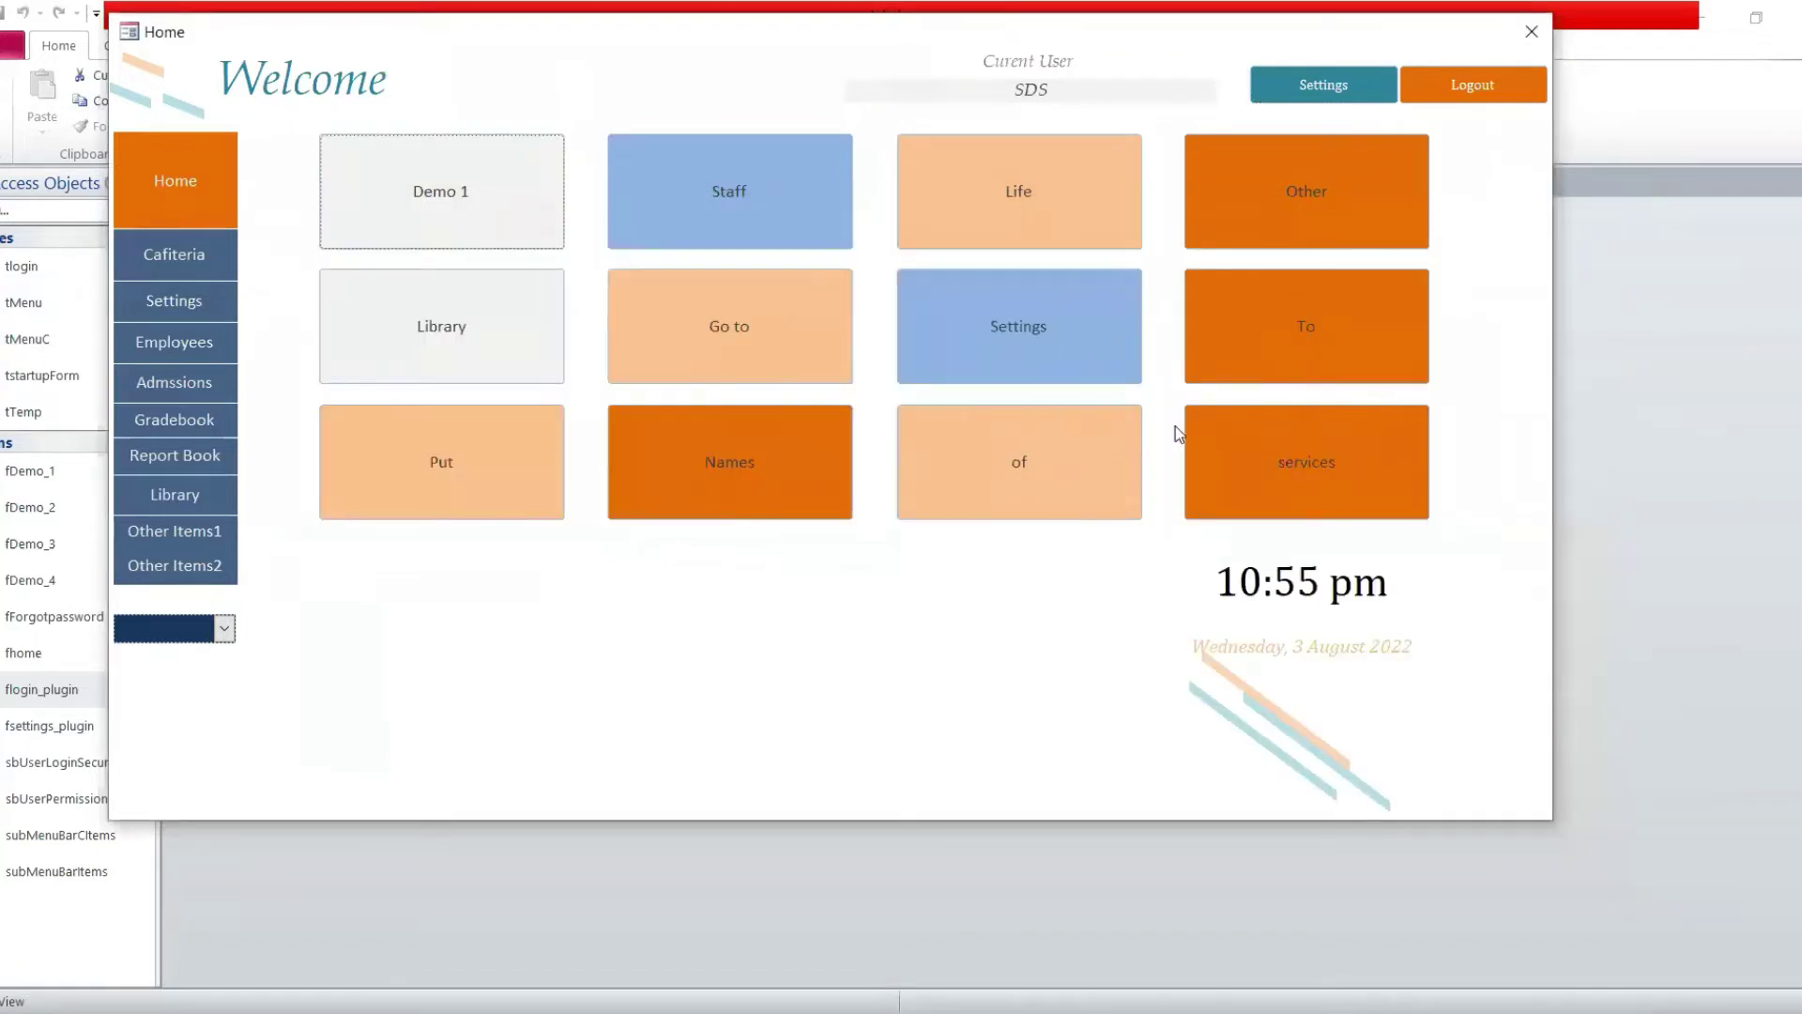
# Set the Form1 Name in SDS's first permission row to Library in the user permissions settings.
pyautogui.click(1310, 89)
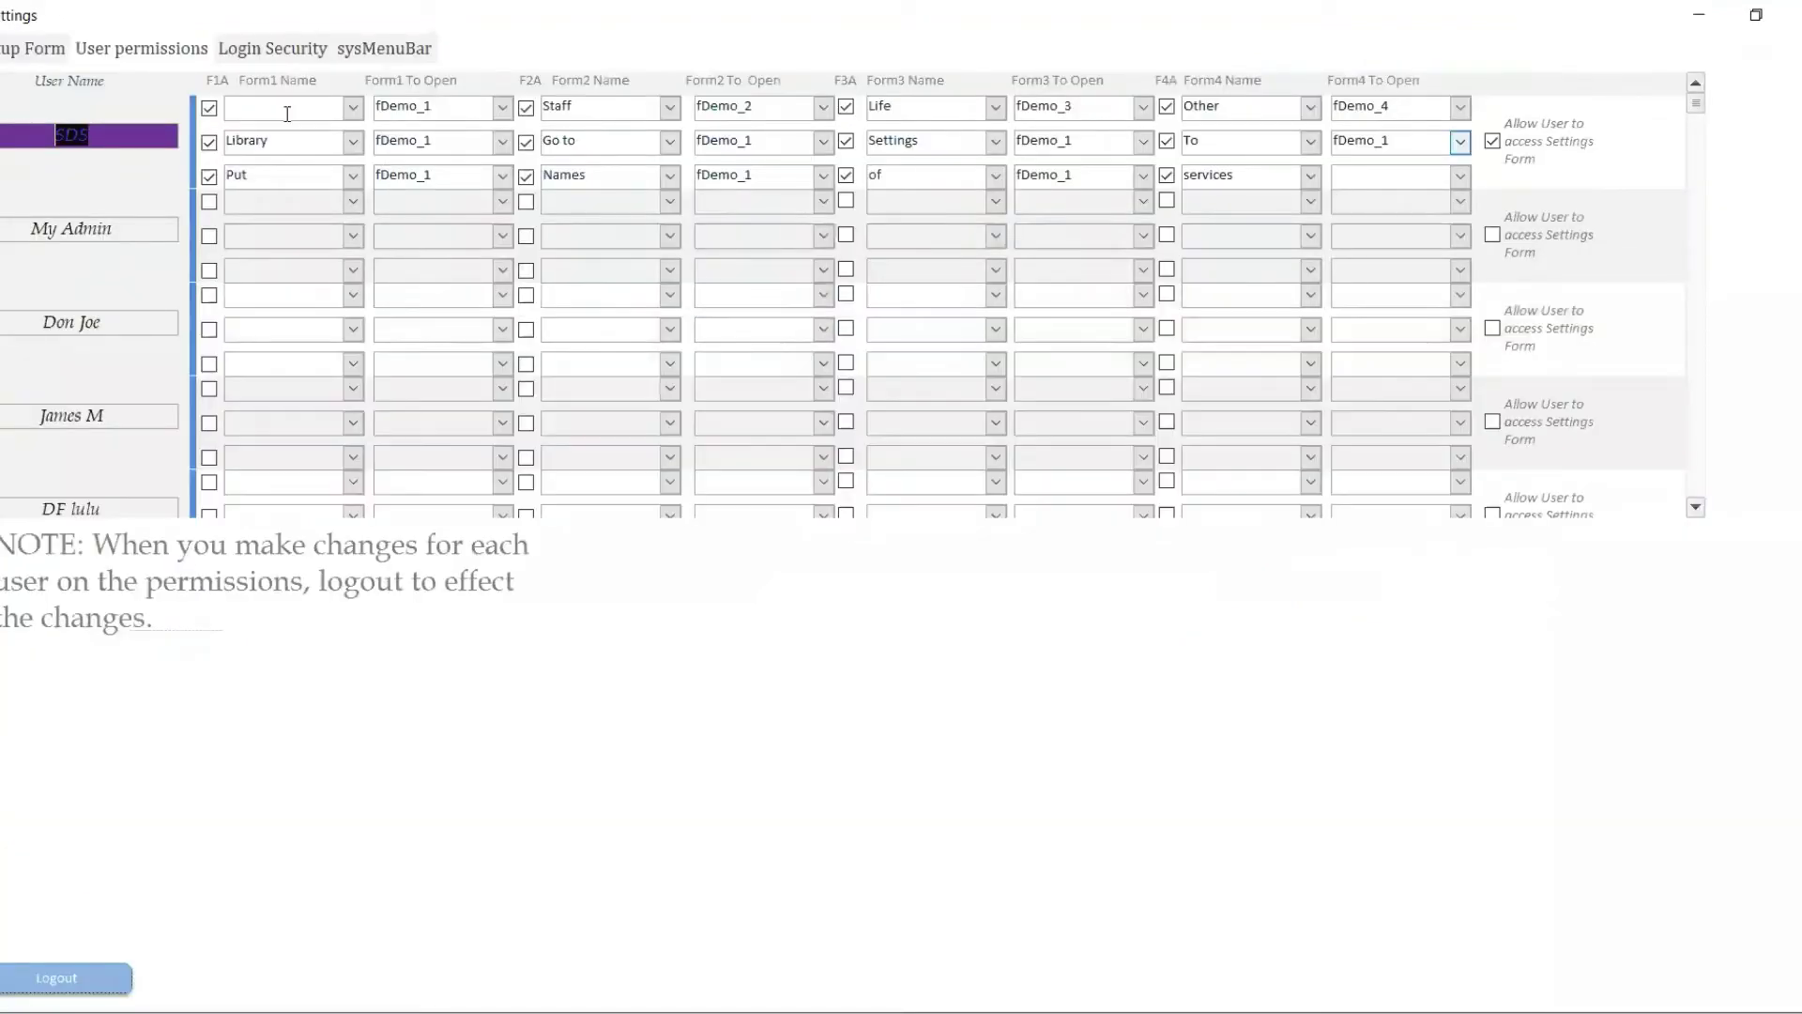
pyautogui.click(270, 116)
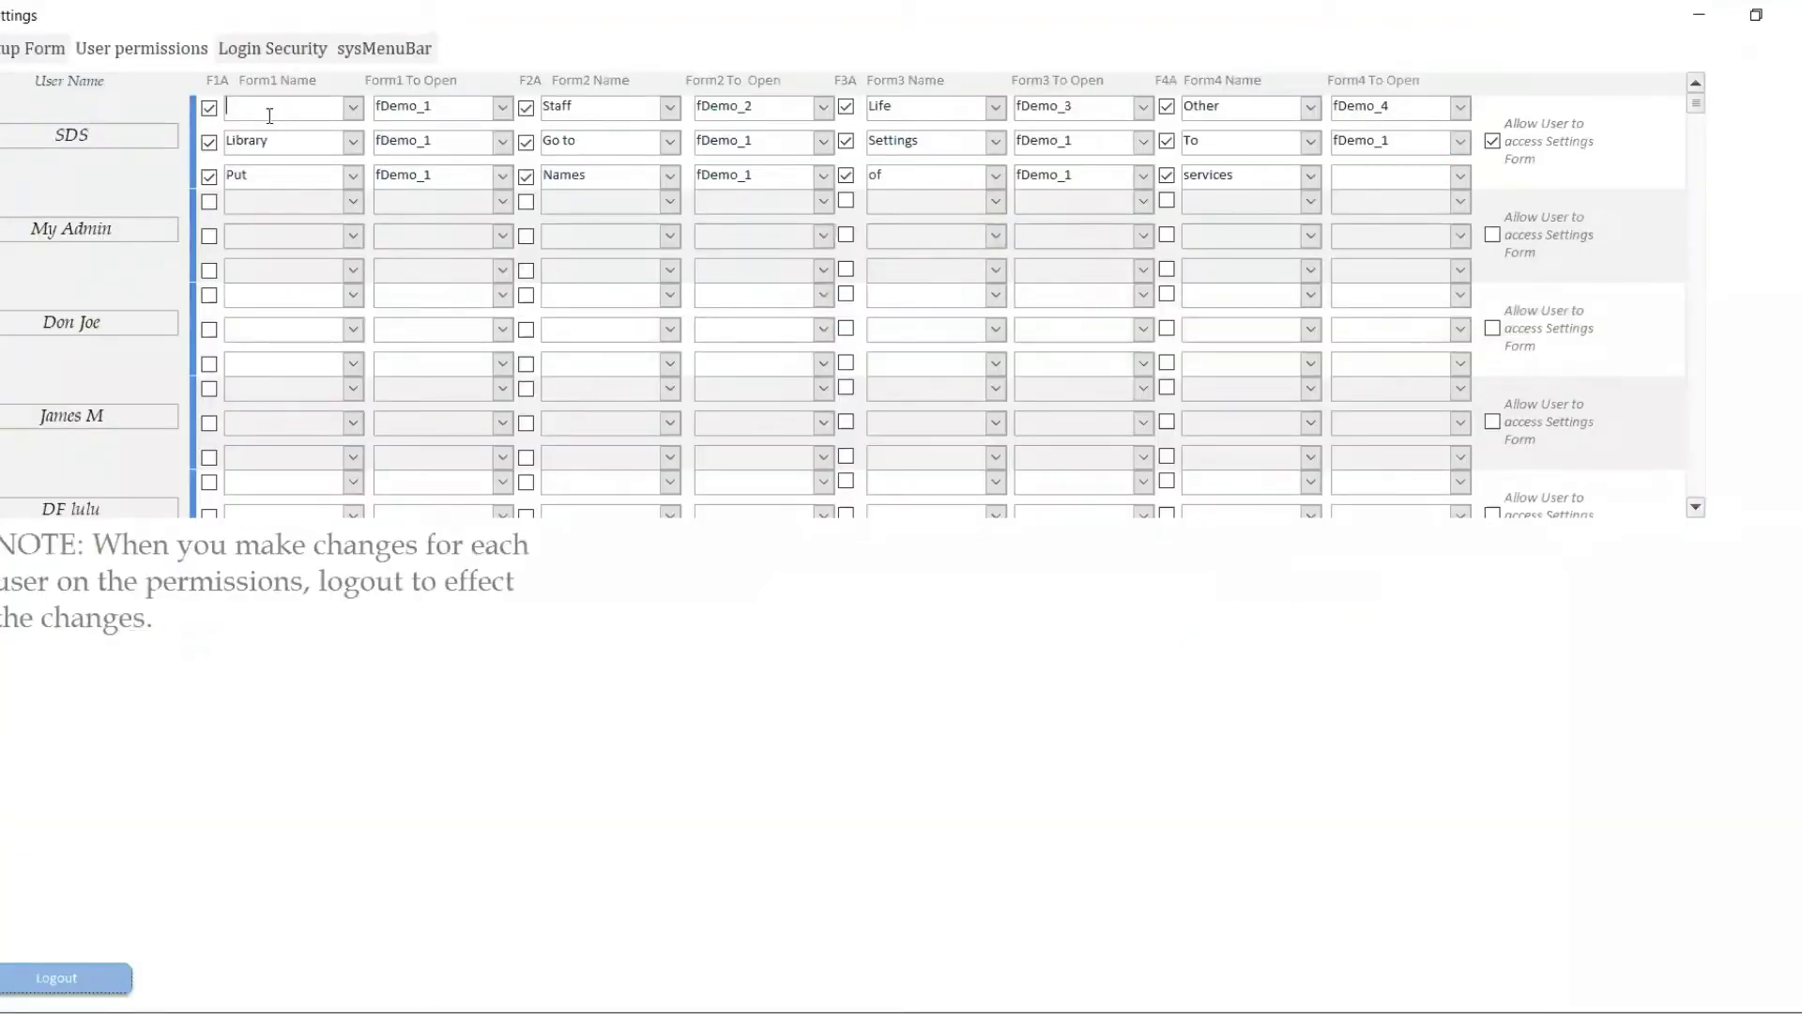
pyautogui.write('Library')
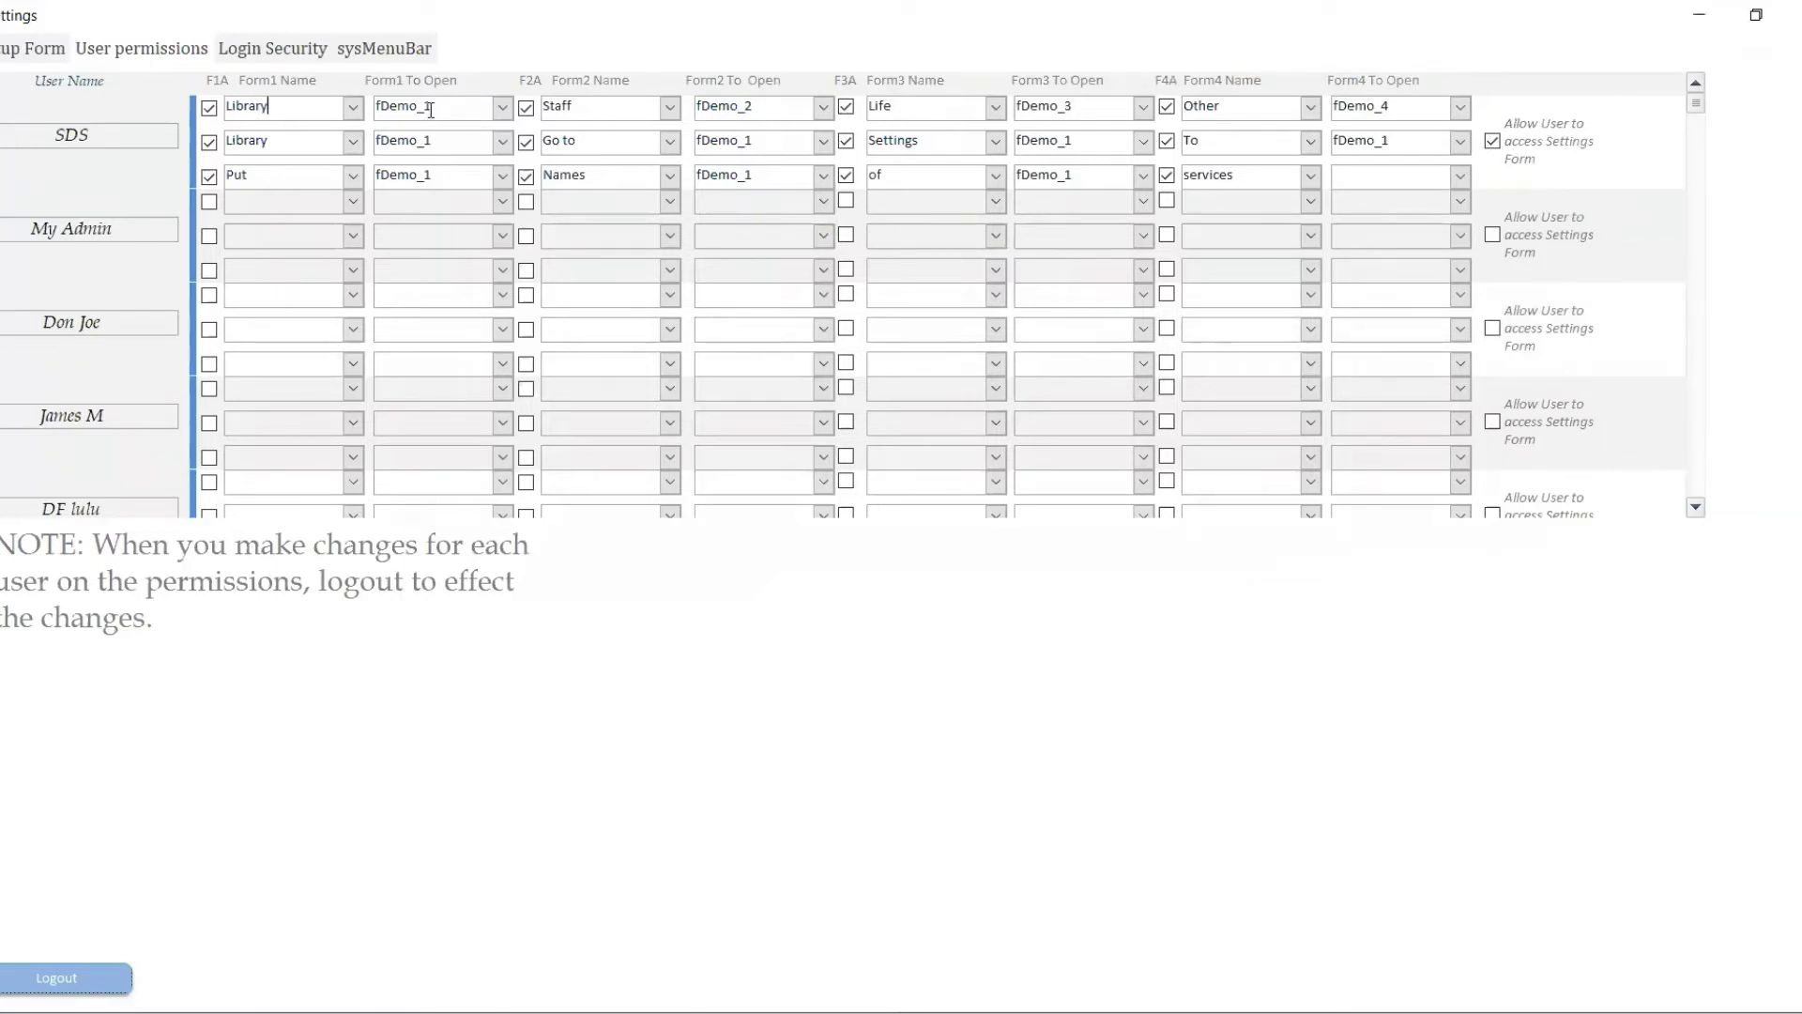